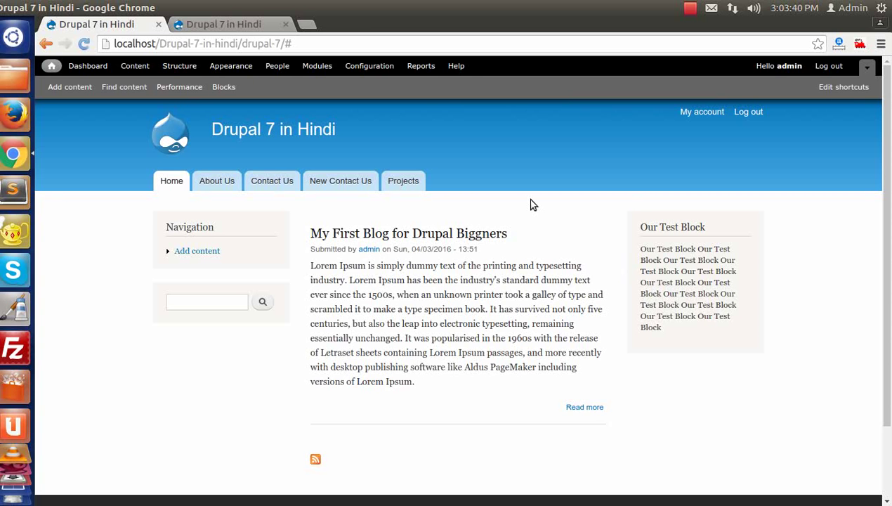
# Open the site's menu administration list and review the Main menu, Management, Navigation and User menu entries
pyautogui.click(181, 68)
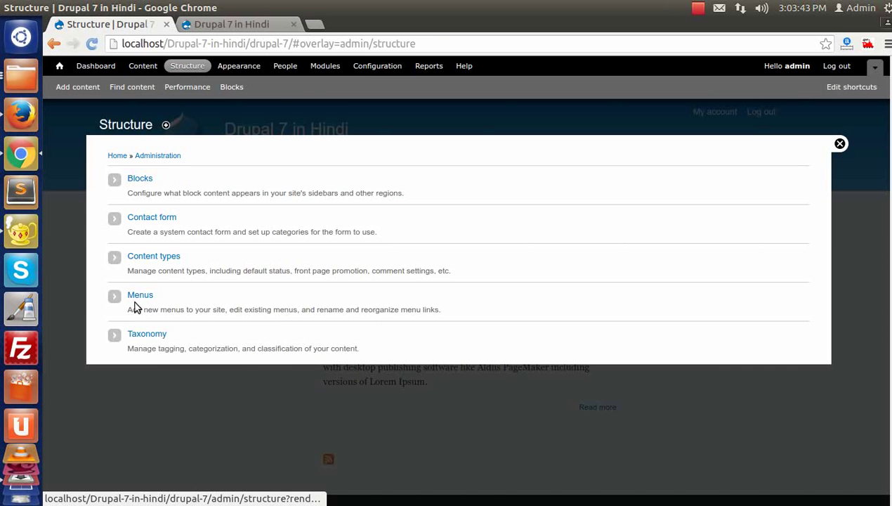
pyautogui.click(139, 295)
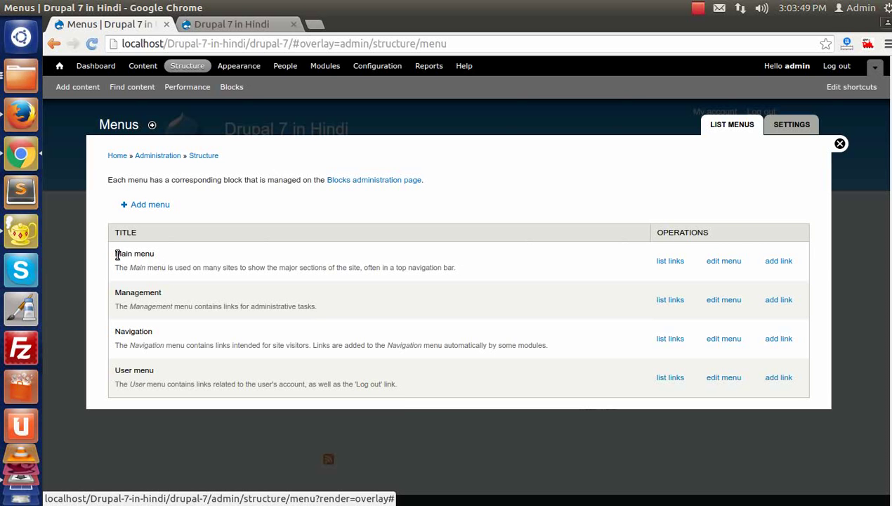
pyautogui.moveTo(118, 254); pyautogui.dragTo(148, 255)
pyautogui.click(154, 257)
pyautogui.doubleClick(122, 254)
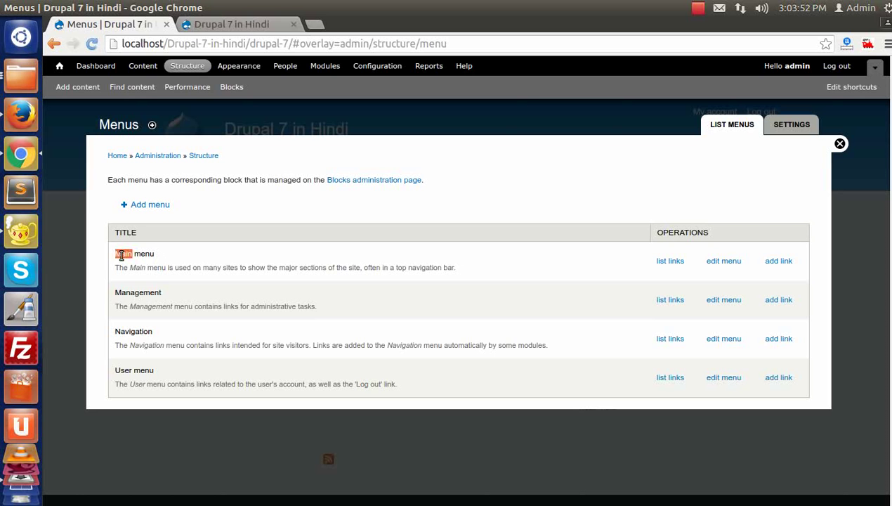
pyautogui.doubleClick(128, 293)
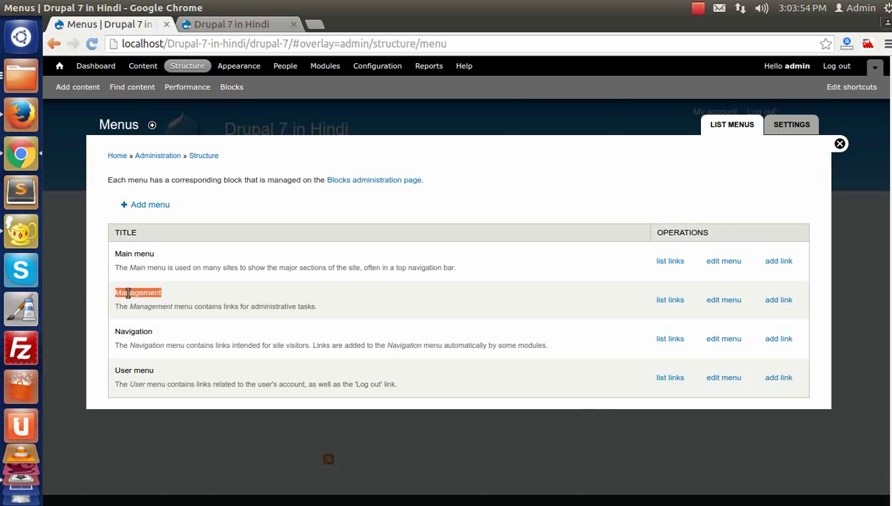
pyautogui.doubleClick(128, 329)
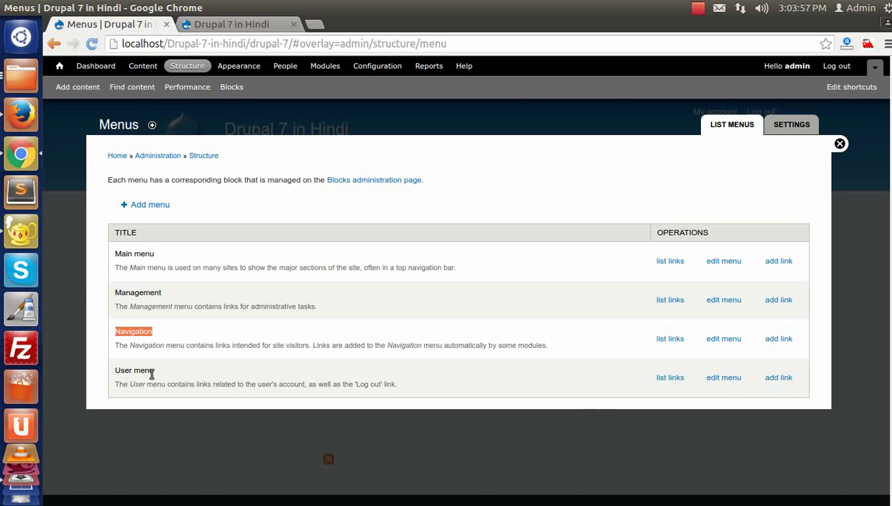
pyautogui.click(215, 221)
pyautogui.moveTo(116, 254); pyautogui.dragTo(176, 254)
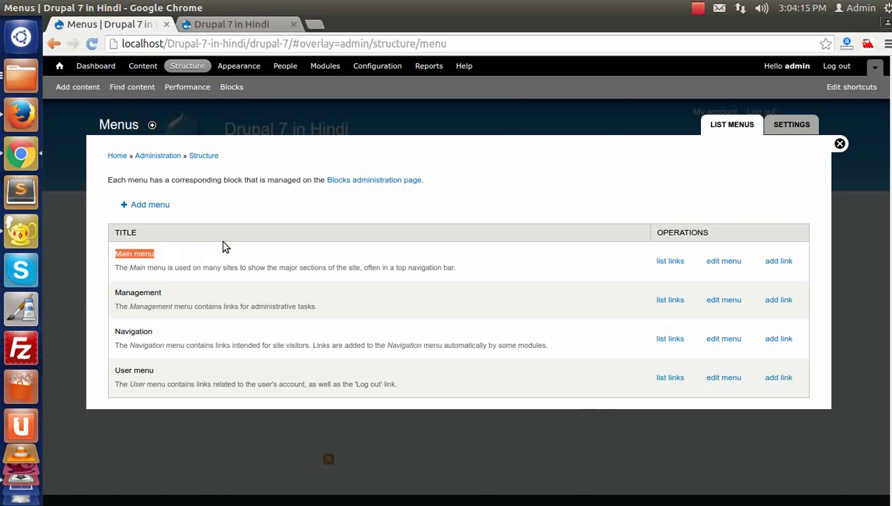
pyautogui.click(217, 258)
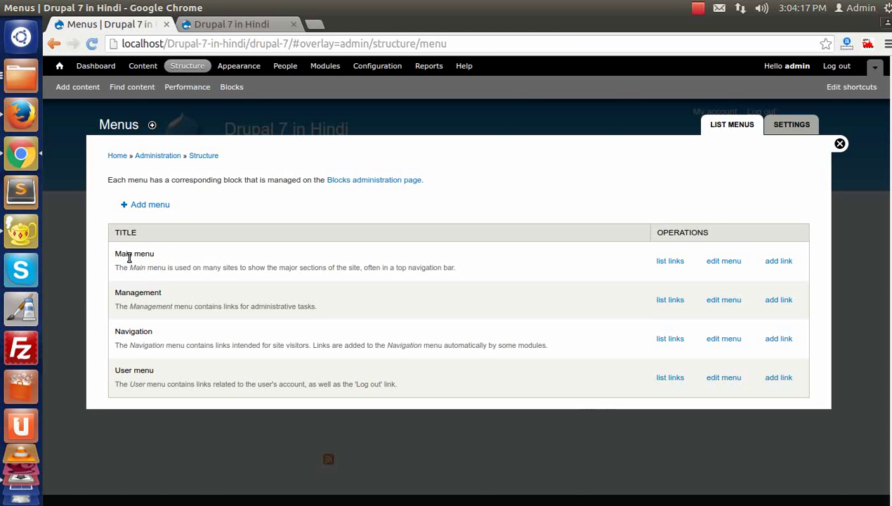
pyautogui.moveTo(110, 258); pyautogui.dragTo(162, 260)
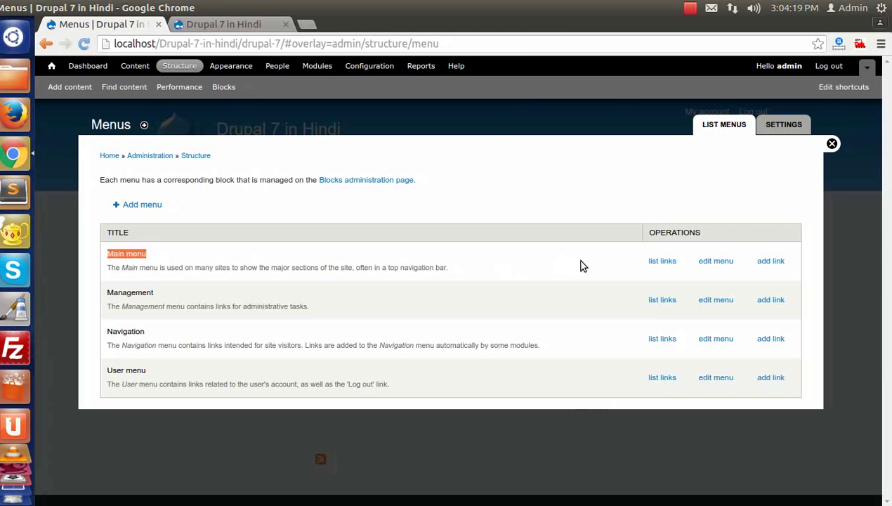
# Reorder the Main menu so the Projects link directly follows About Us, and save the configuration
pyautogui.click(663, 261)
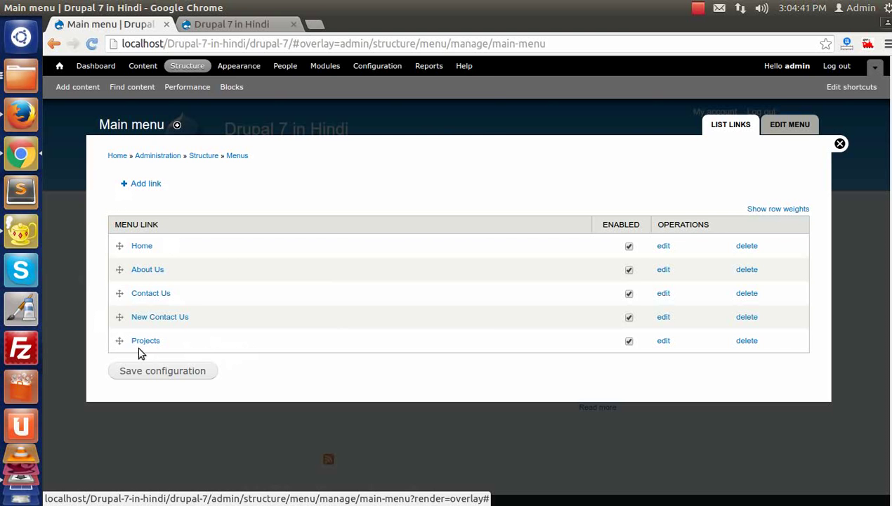
pyautogui.moveTo(119, 318)
pyautogui.mouseDown()
pyautogui.moveTo(118, 339)
pyautogui.moveTo(120, 329)
pyautogui.mouseUp()
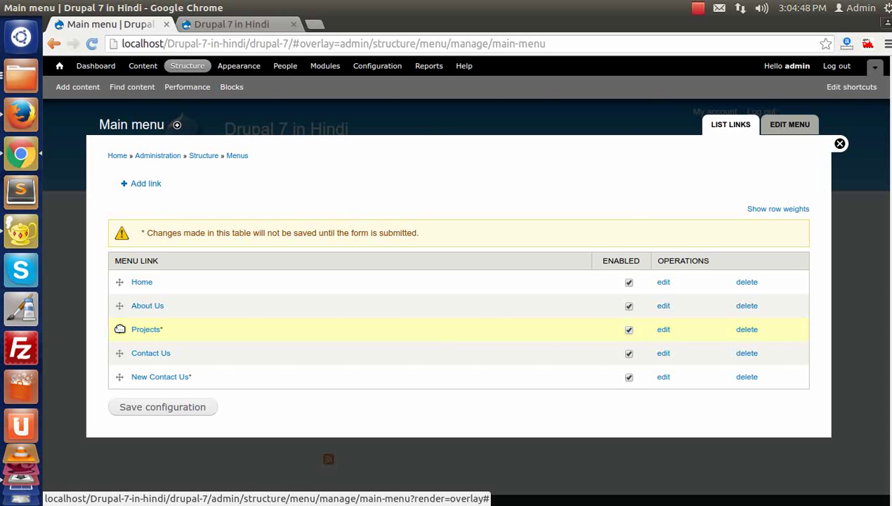
pyautogui.click(136, 407)
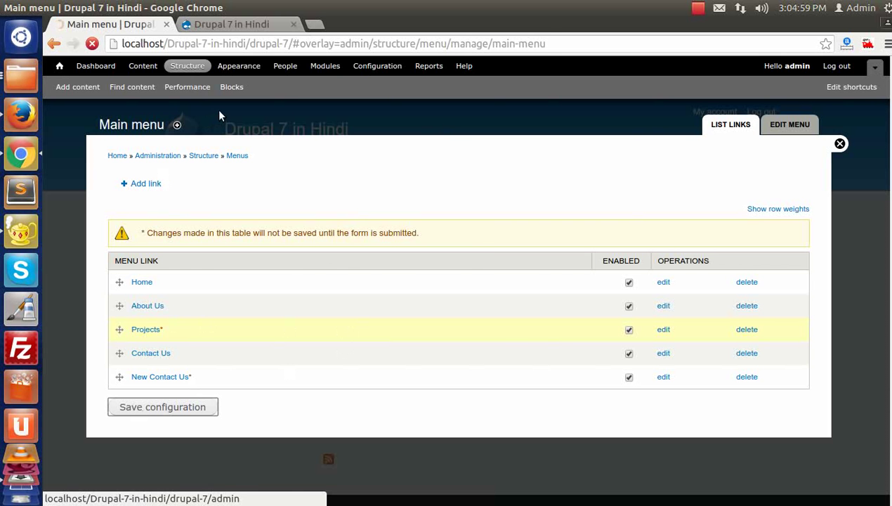
# Reload the site's front page in the other browser tab to check the order of its navigation links
pyautogui.click(210, 23)
pyautogui.rightClick(99, 168)
pyautogui.click(138, 207)
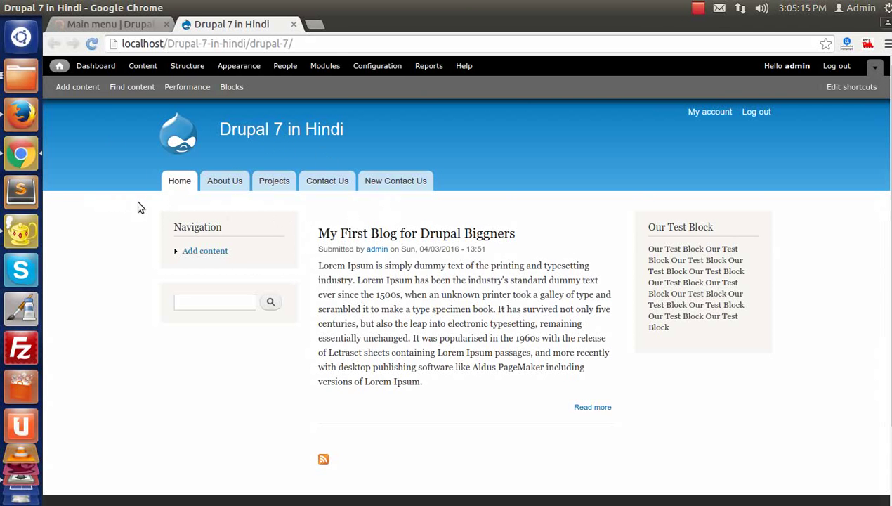
pyautogui.click(116, 26)
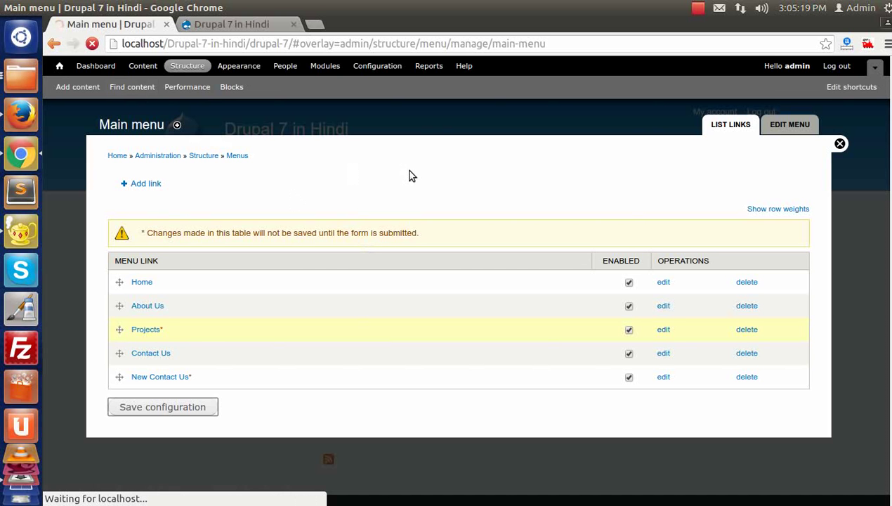
pyautogui.click(222, 24)
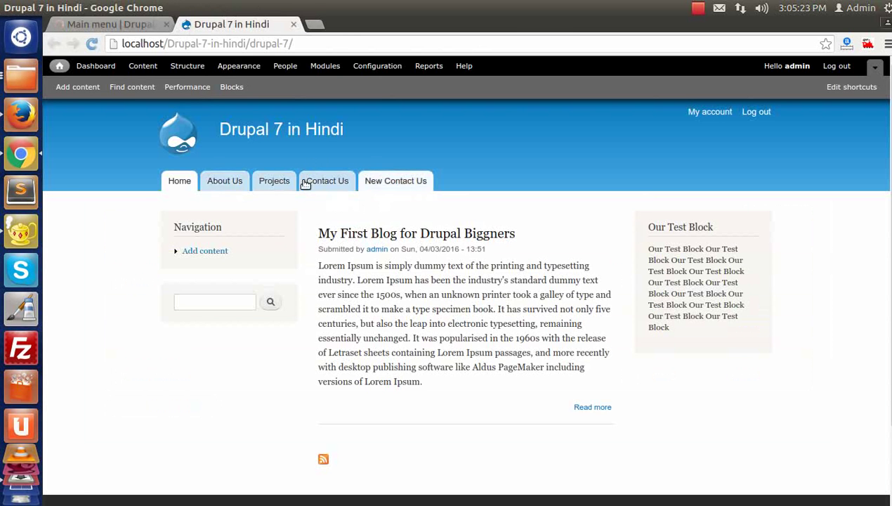
# Disable the New Contact Us link in the Main menu, save the configuration, and return to the home page
pyautogui.click(117, 25)
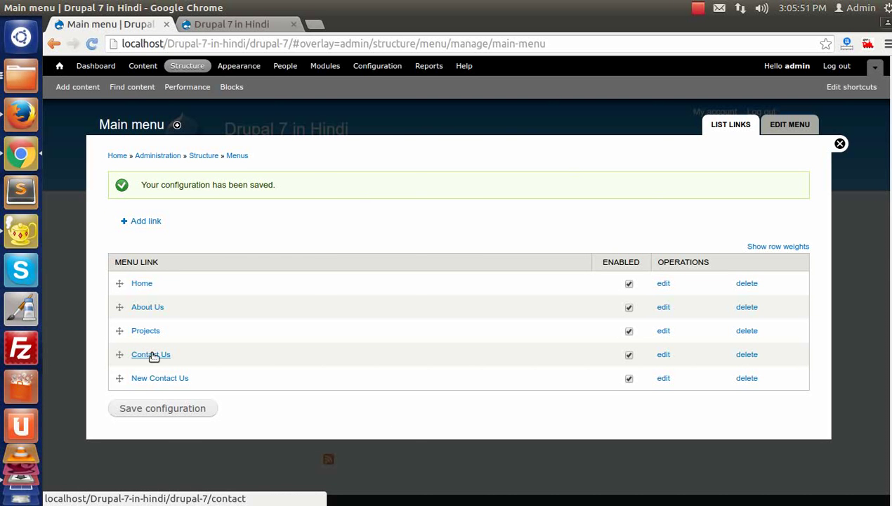
pyautogui.click(621, 380)
pyautogui.click(237, 26)
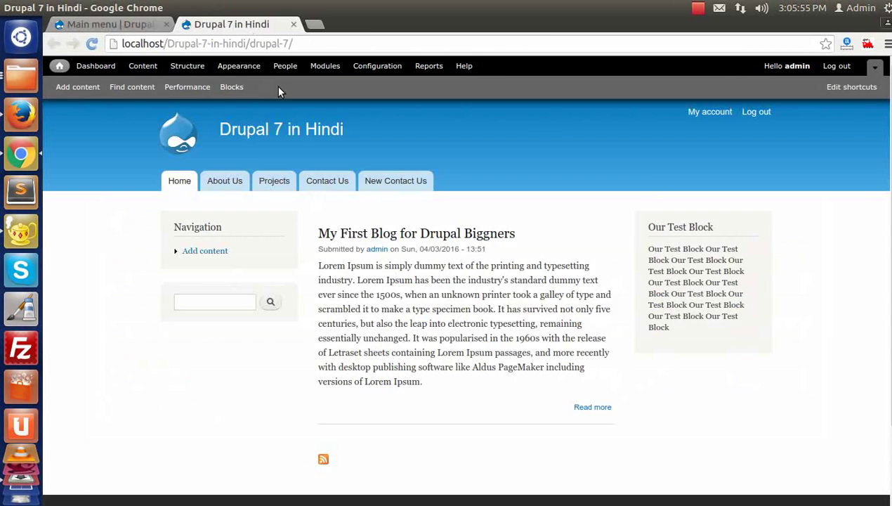
pyautogui.click(113, 25)
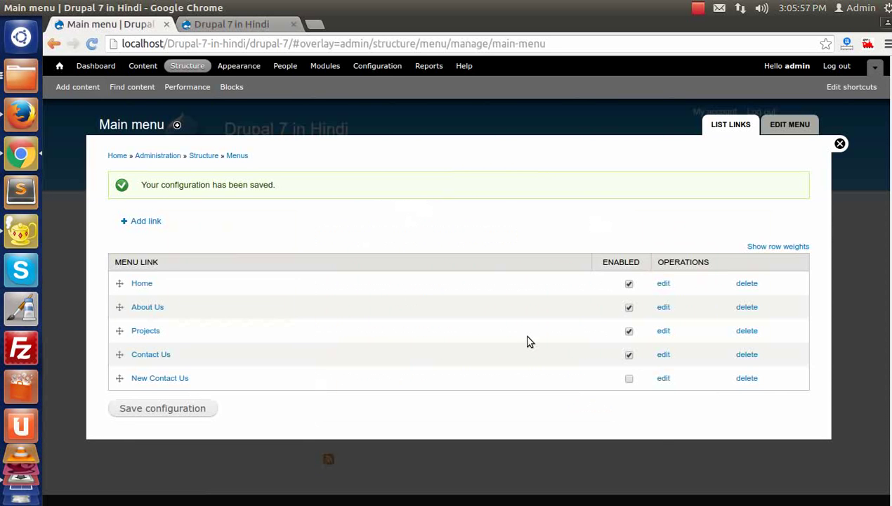
pyautogui.click(158, 418)
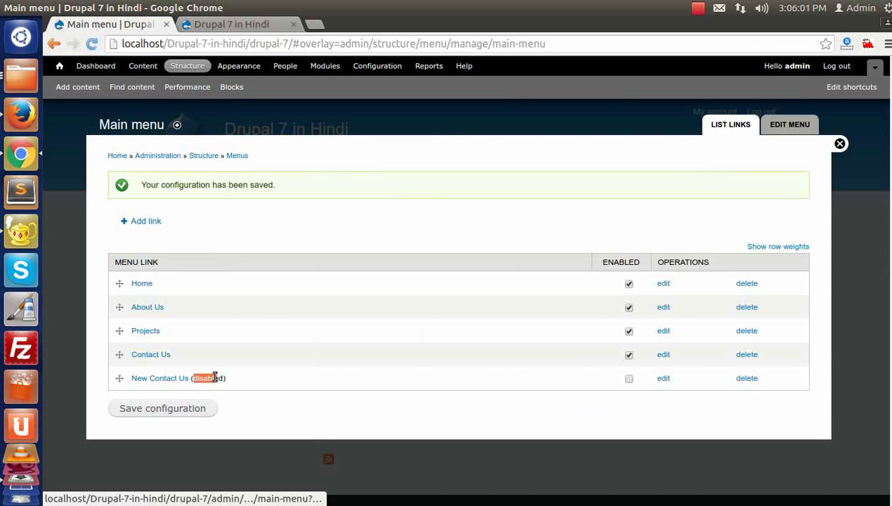
pyautogui.moveTo(194, 378); pyautogui.dragTo(221, 378)
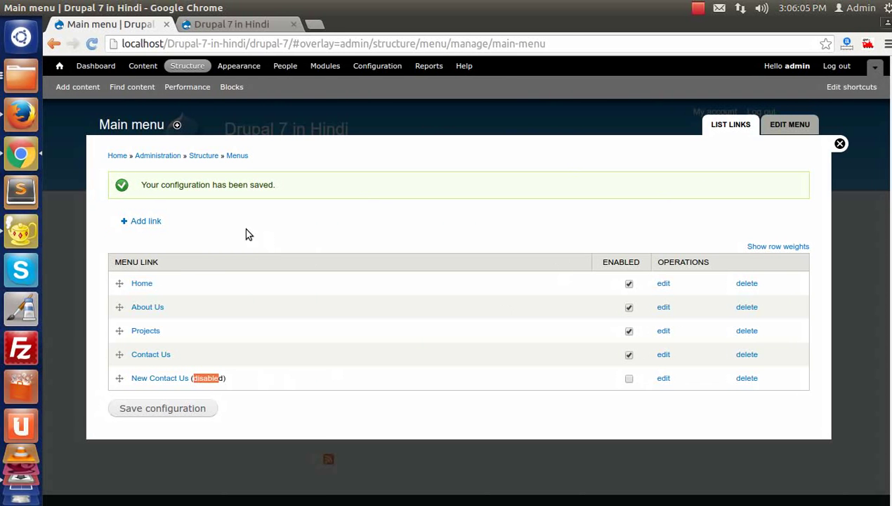
pyautogui.click(832, 144)
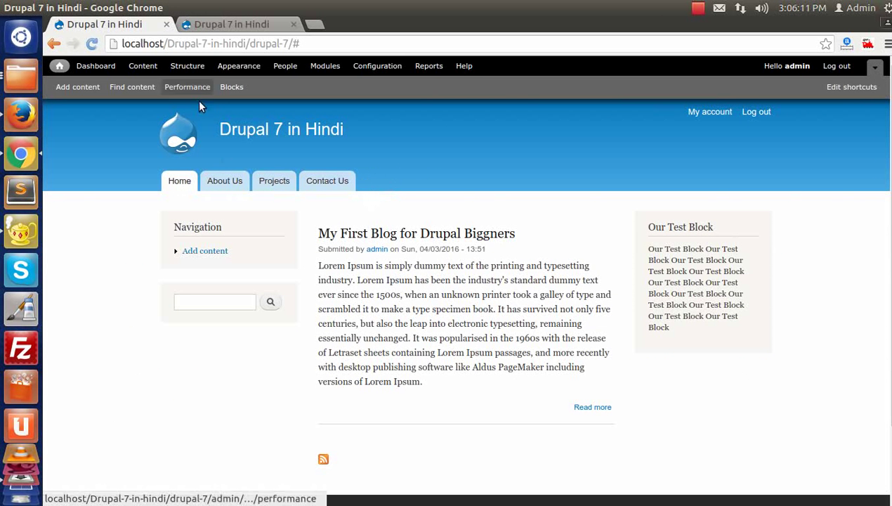
# Return to the menu administration list and open the links of the Management menu
pyautogui.click(189, 66)
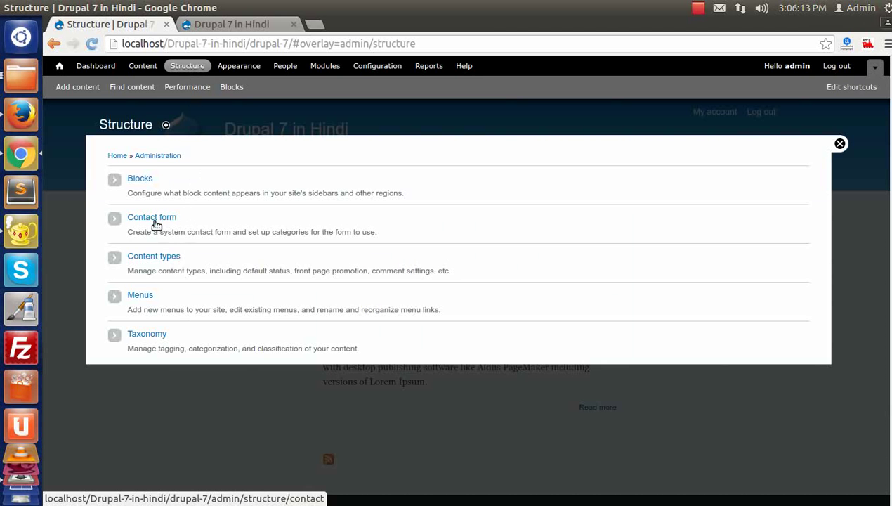
pyautogui.click(146, 296)
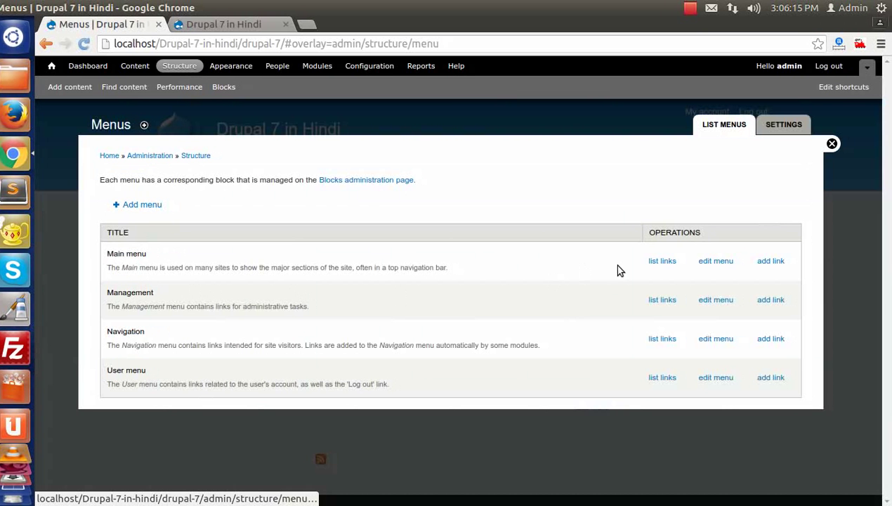
pyautogui.click(663, 263)
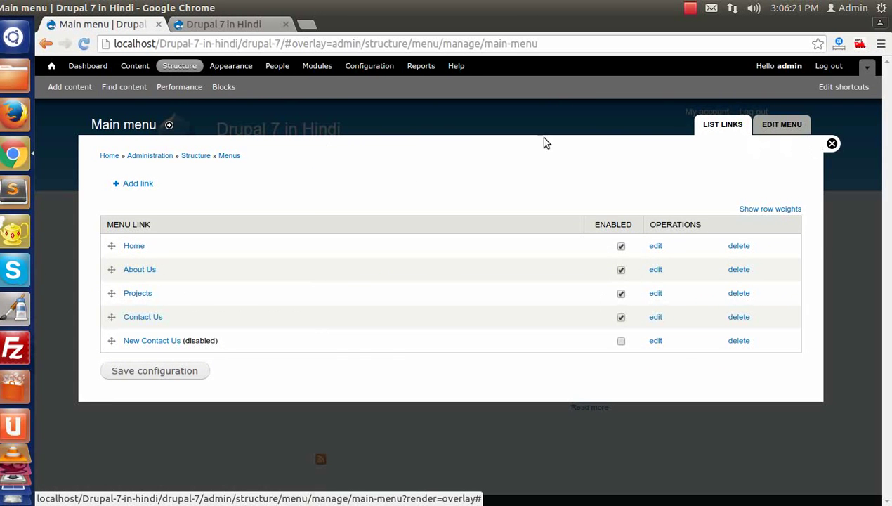
pyautogui.click(229, 155)
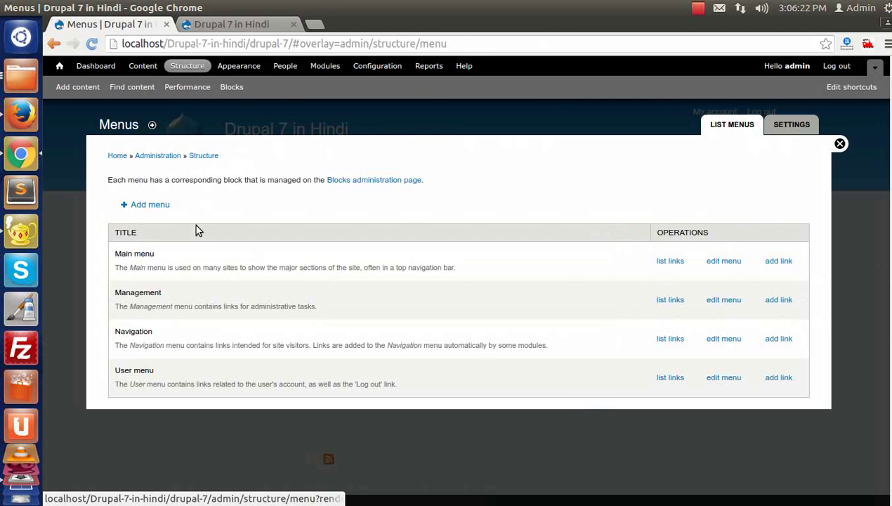
pyautogui.doubleClick(122, 293)
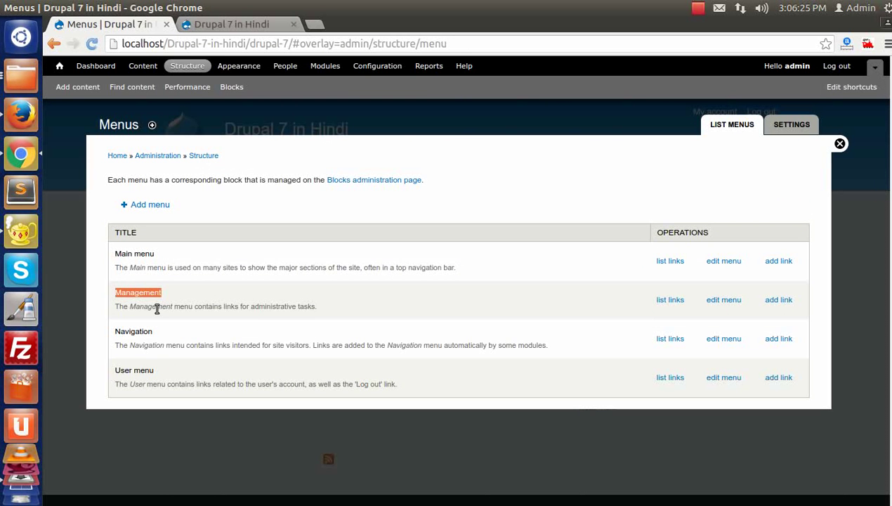
pyautogui.click(277, 307)
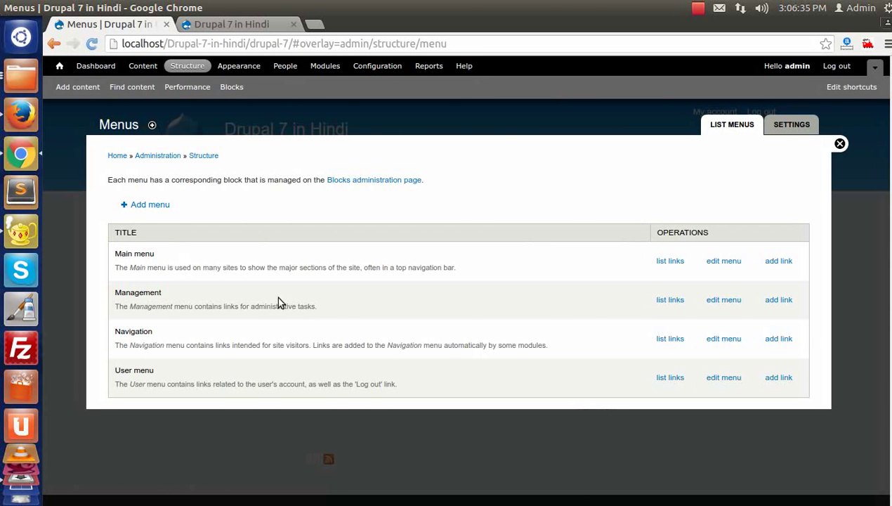
pyautogui.click(660, 301)
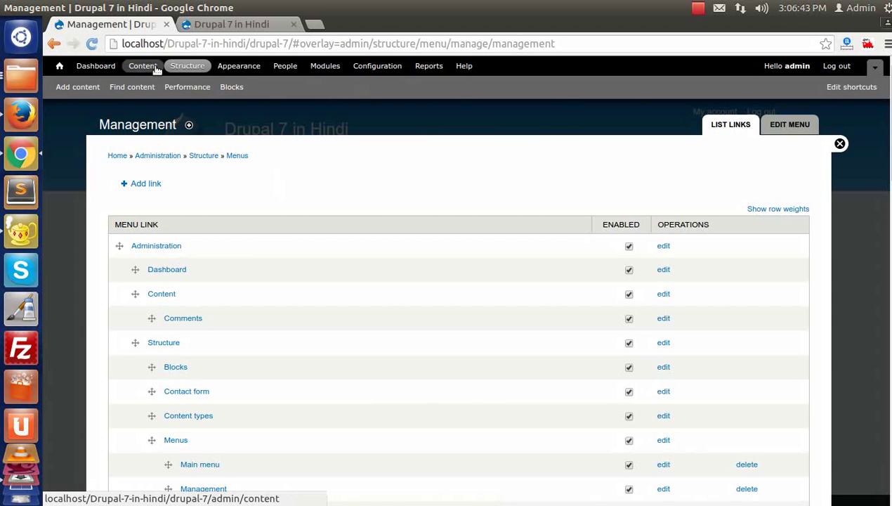
# Examine the Management menu's nested administration links along with their enabled states and edit or delete operations
pyautogui.scroll(-1, 196, 243)
pyautogui.scroll(-7, 196, 242)
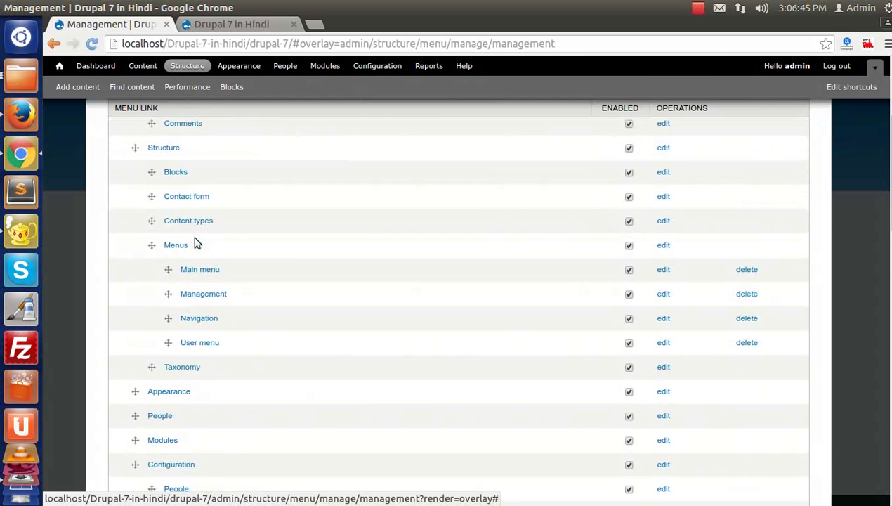
pyautogui.scroll(-5, 195, 299)
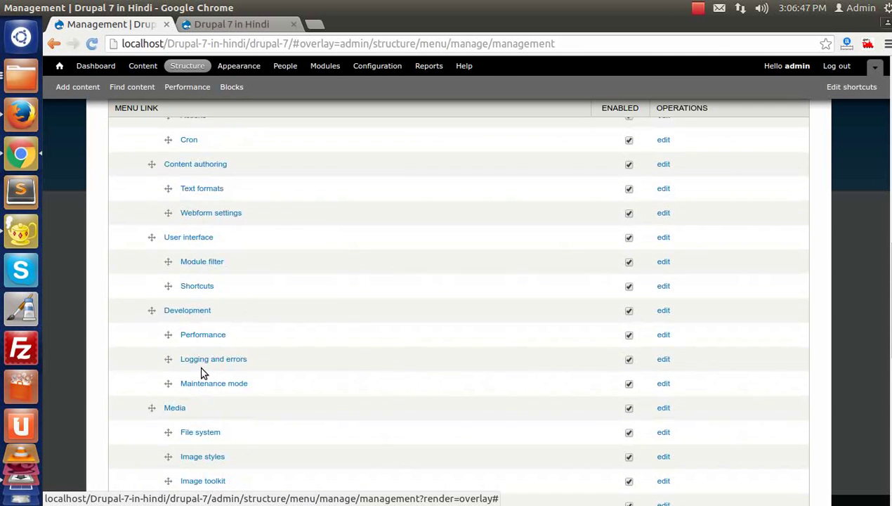
pyautogui.scroll(-4, 203, 371)
pyautogui.scroll(7, 201, 388)
pyautogui.scroll(10, 204, 383)
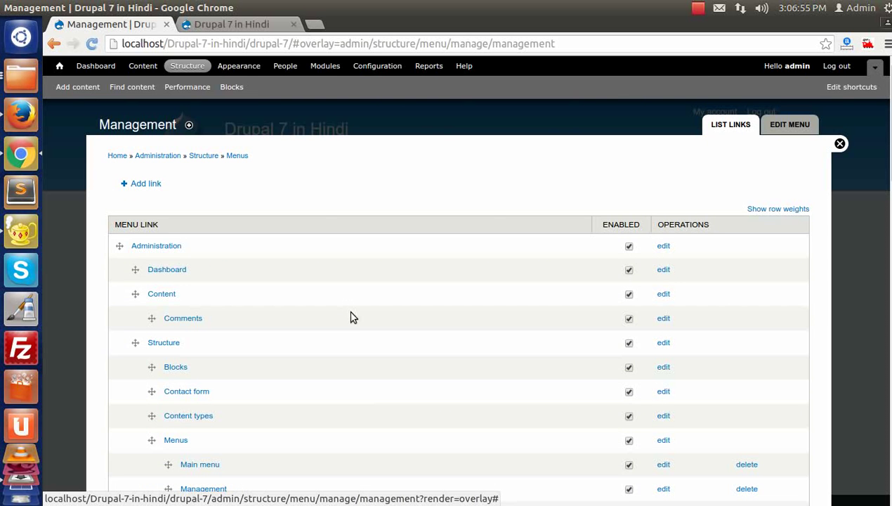
pyautogui.scroll(-2, 223, 341)
pyautogui.scroll(5, 220, 340)
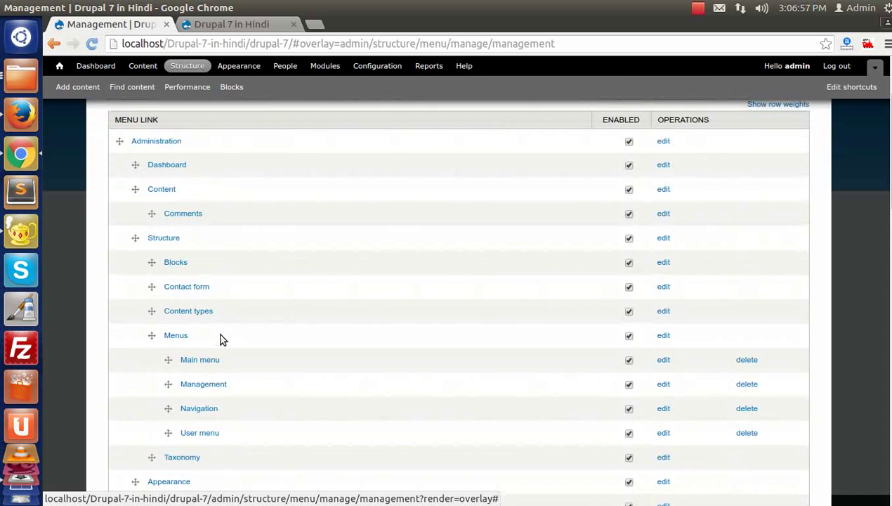
pyautogui.scroll(-10, 380, 331)
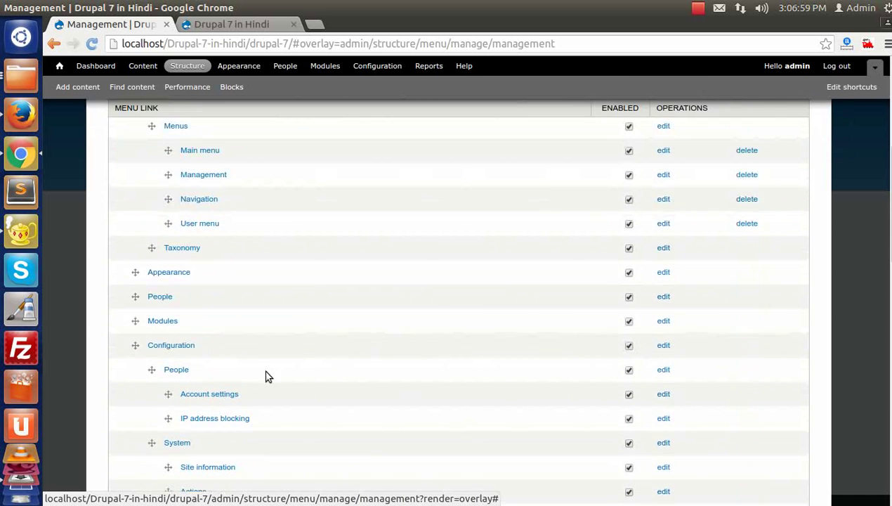
pyautogui.scroll(-2, 436, 364)
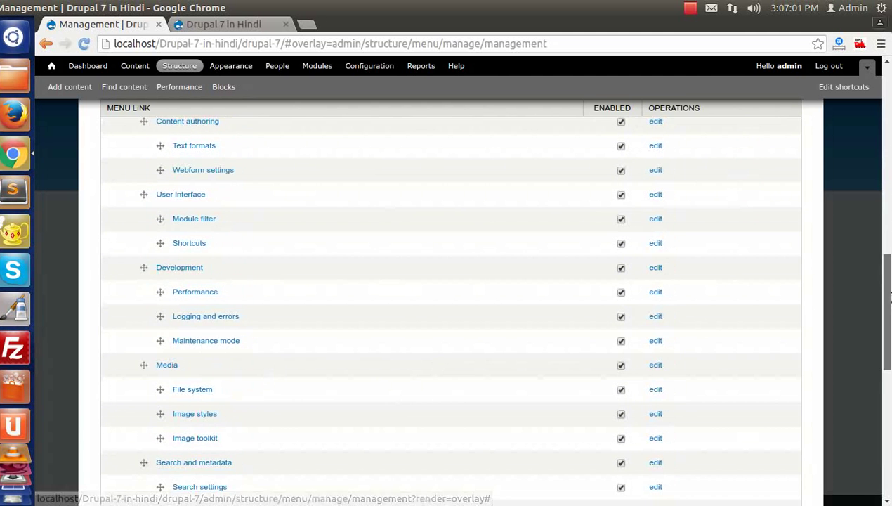
pyautogui.scroll(-5, 889, 380)
pyautogui.moveTo(889, 380); pyautogui.dragTo(888, 123)
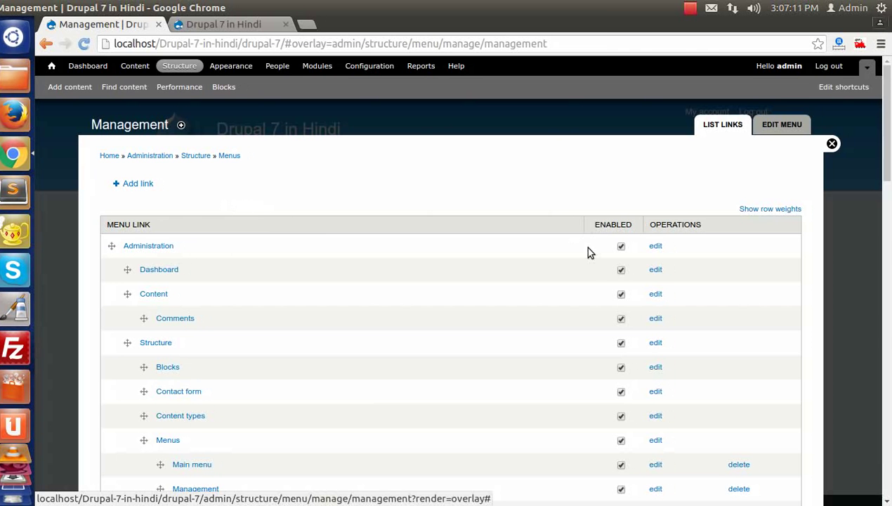
pyautogui.scroll(-3, 618, 299)
pyautogui.scroll(-2, 611, 310)
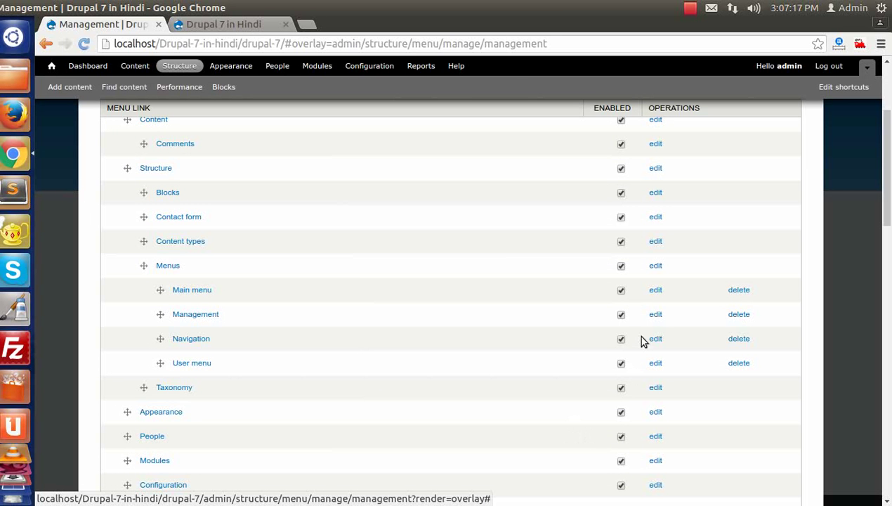
# Look through the Management menu's link hierarchy once more and return to the list of menus
pyautogui.scroll(5, 422, 337)
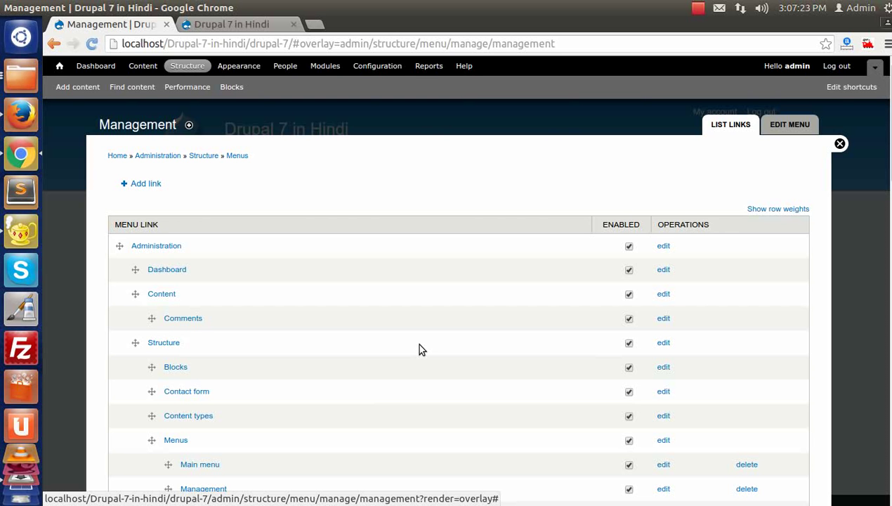
pyautogui.scroll(-5, 548, 337)
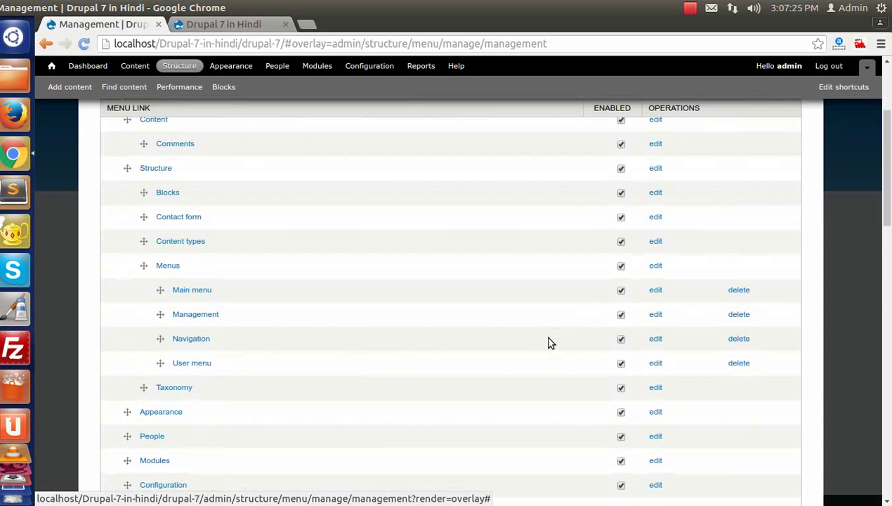
pyautogui.scroll(-2, 548, 343)
pyautogui.scroll(7, 548, 343)
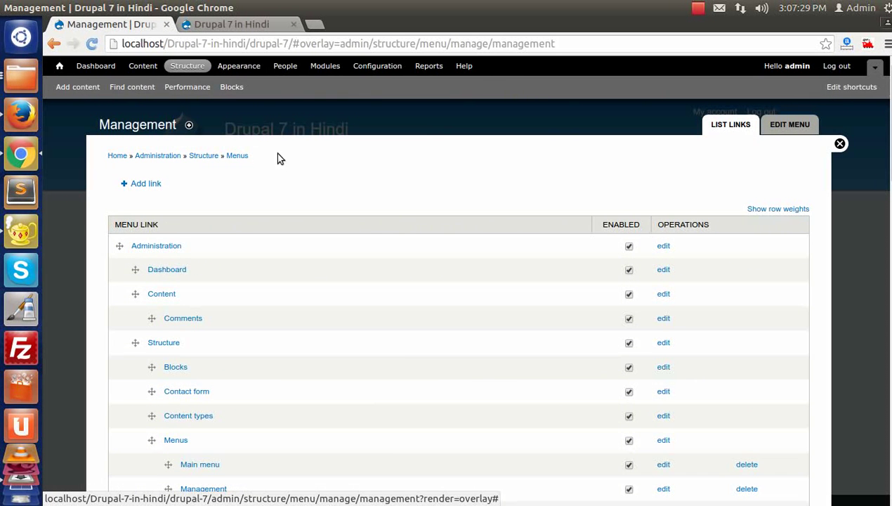
pyautogui.click(237, 156)
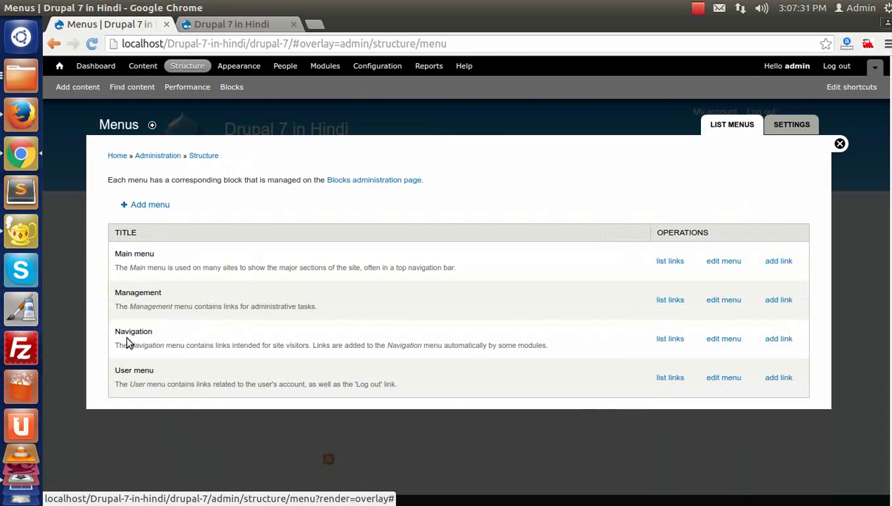
# Compare the Navigation entry in the menu list with the Navigation block on the front page in the other browser tab
pyautogui.doubleClick(130, 331)
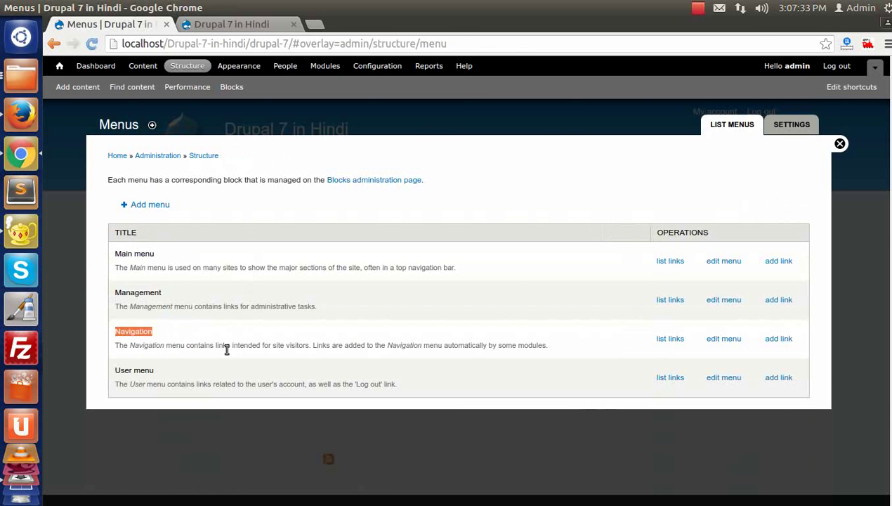
pyautogui.click(223, 29)
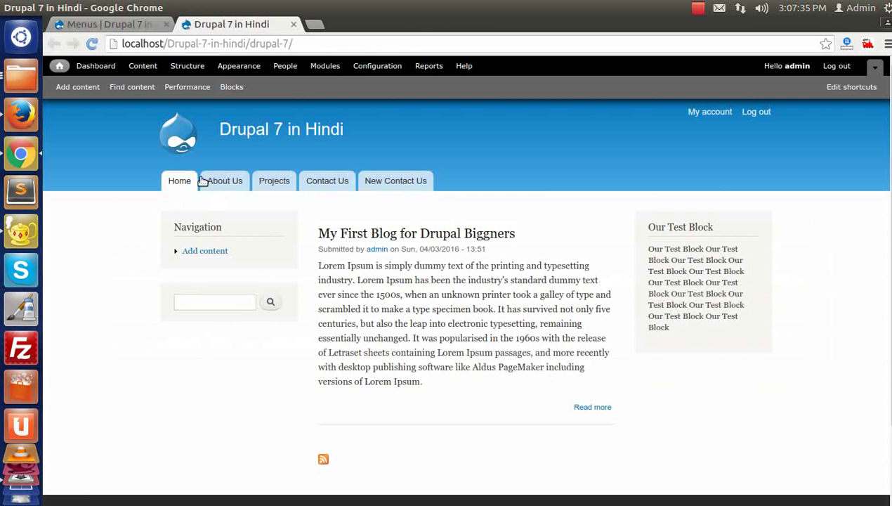
pyautogui.click(281, 220)
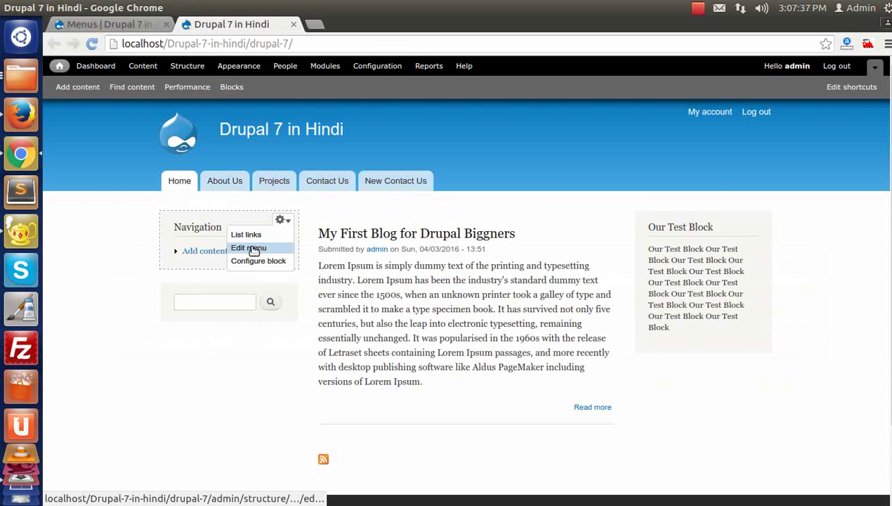
pyautogui.doubleClick(189, 226)
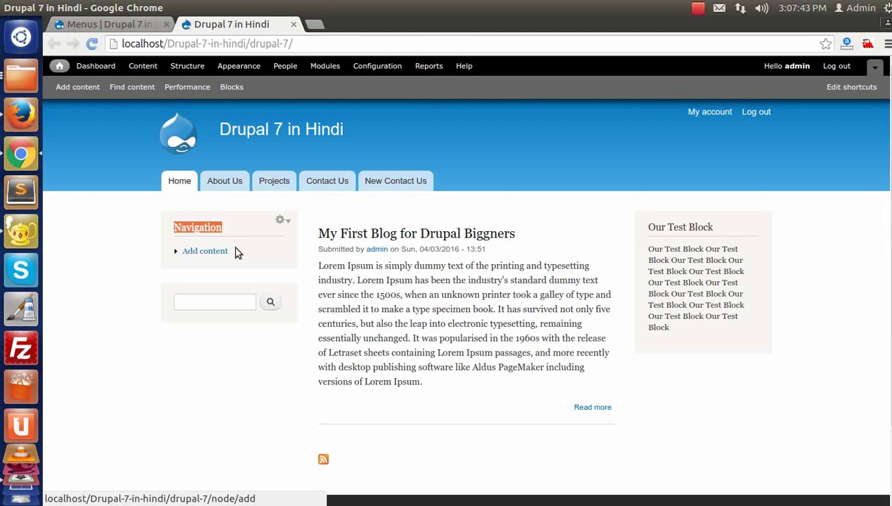
# Return to the menu administration tab, examine the Navigation menu's links, and close the overlay to see the front page
pyautogui.click(125, 25)
pyautogui.click(232, 25)
pyautogui.click(130, 25)
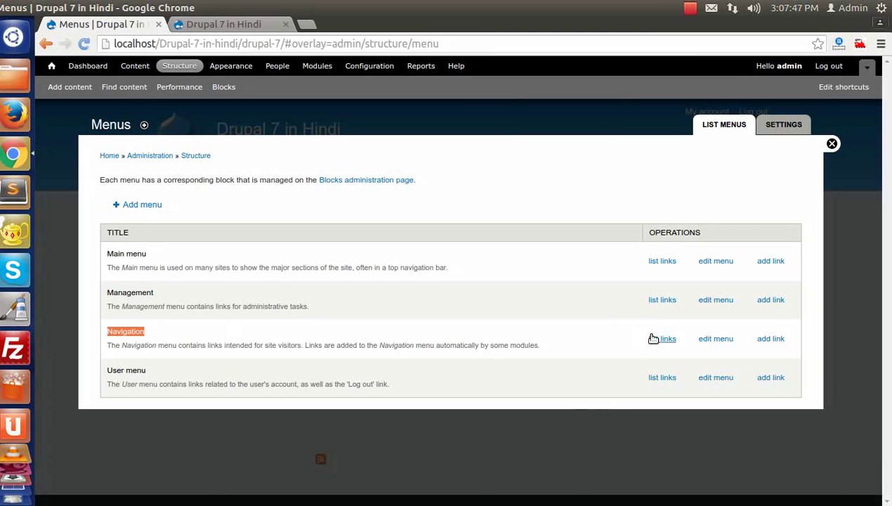
pyautogui.click(661, 339)
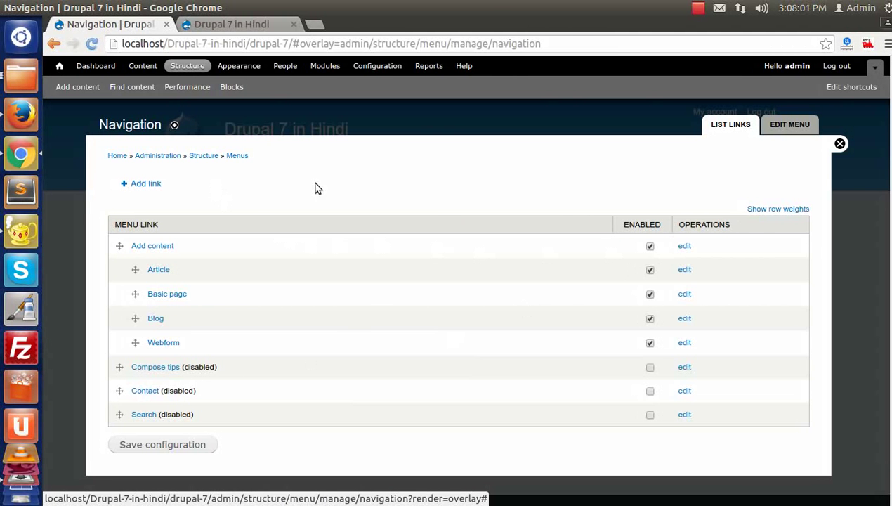
pyautogui.click(831, 145)
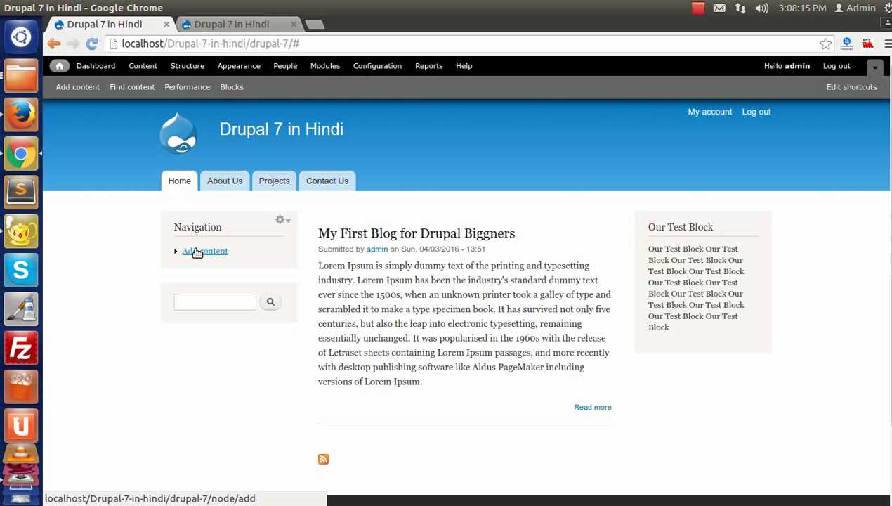
# Set the Navigation menu's Add content link to show as expanded, save it, and return to the front page
pyautogui.click(185, 65)
pyautogui.click(144, 300)
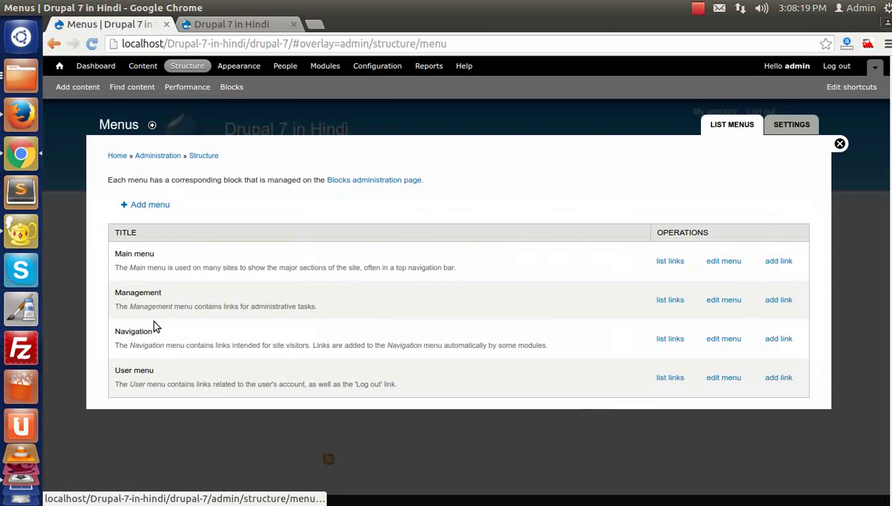
pyautogui.click(661, 339)
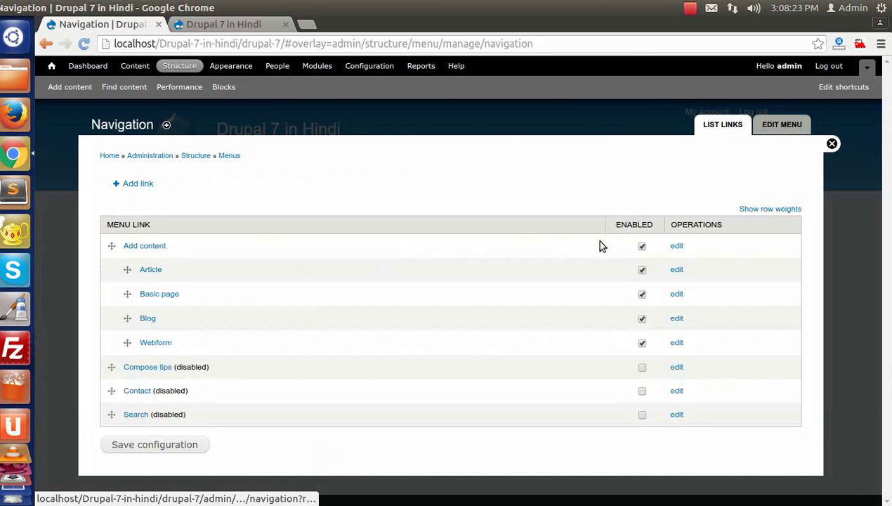
pyautogui.click(679, 246)
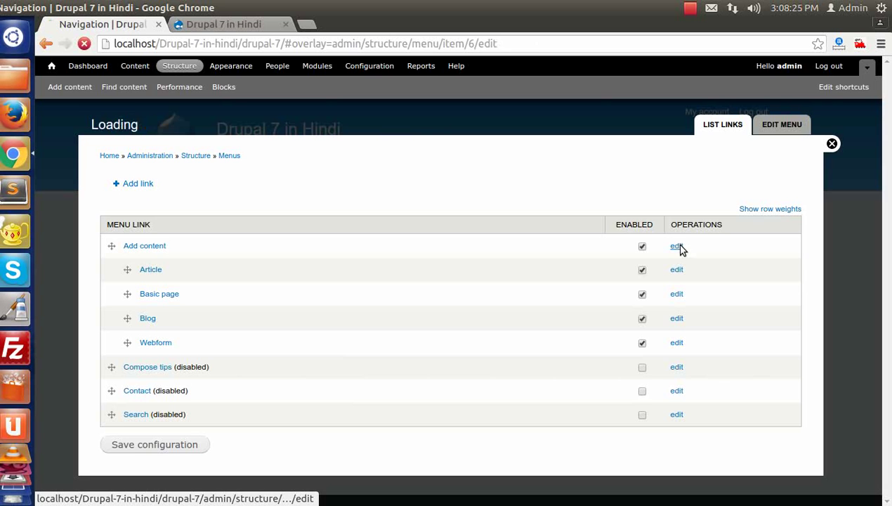
pyautogui.scroll(-1, 201, 329)
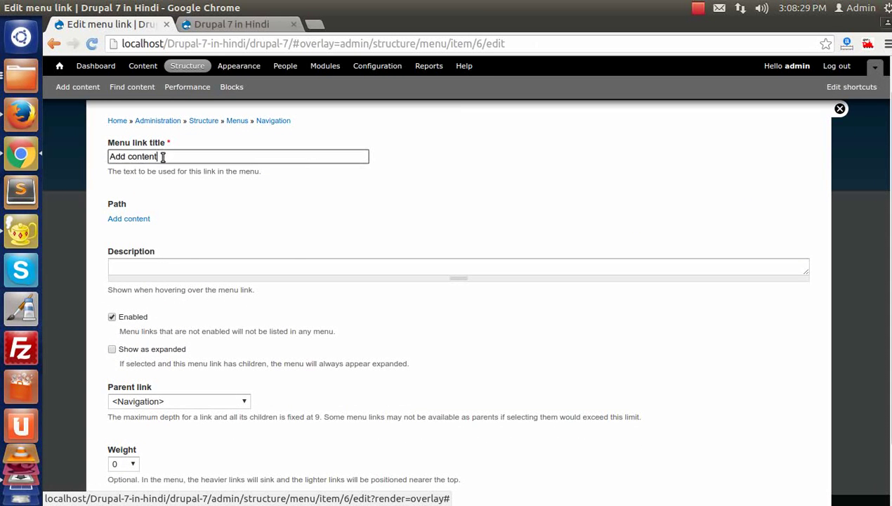
pyautogui.moveTo(162, 157); pyautogui.dragTo(85, 147)
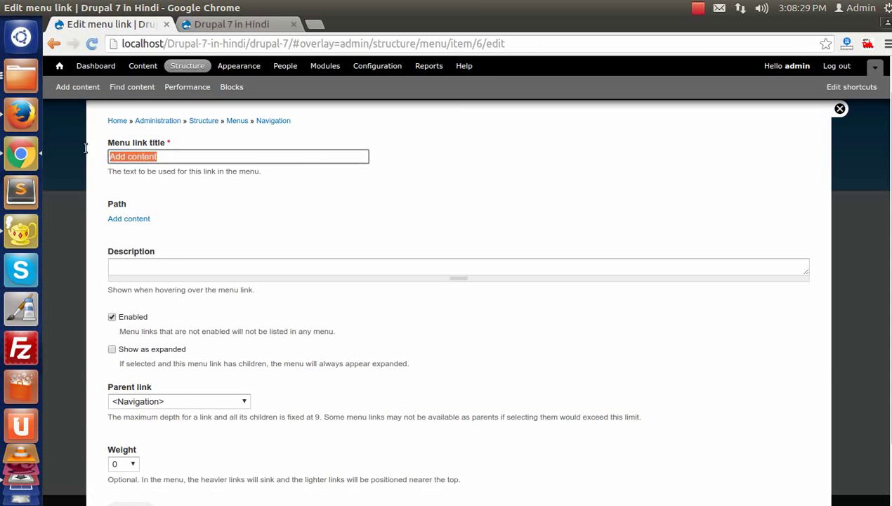
pyautogui.click(167, 156)
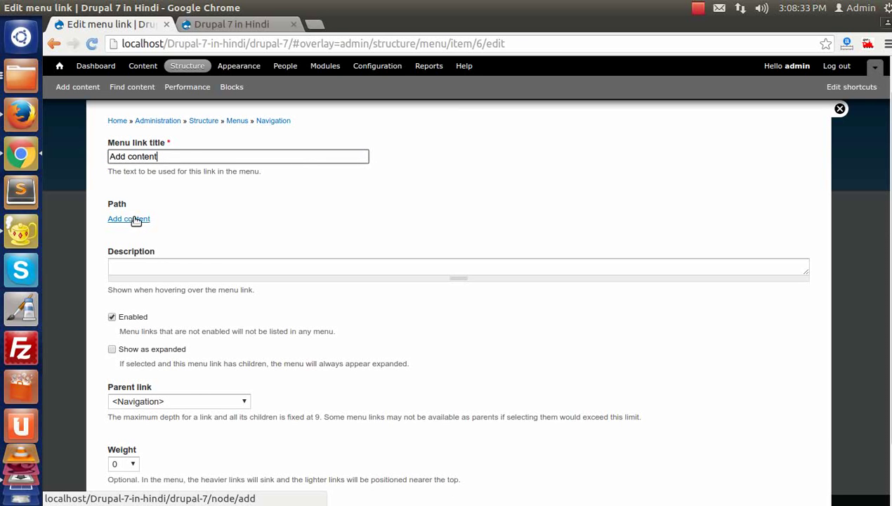
pyautogui.scroll(-2, 135, 211)
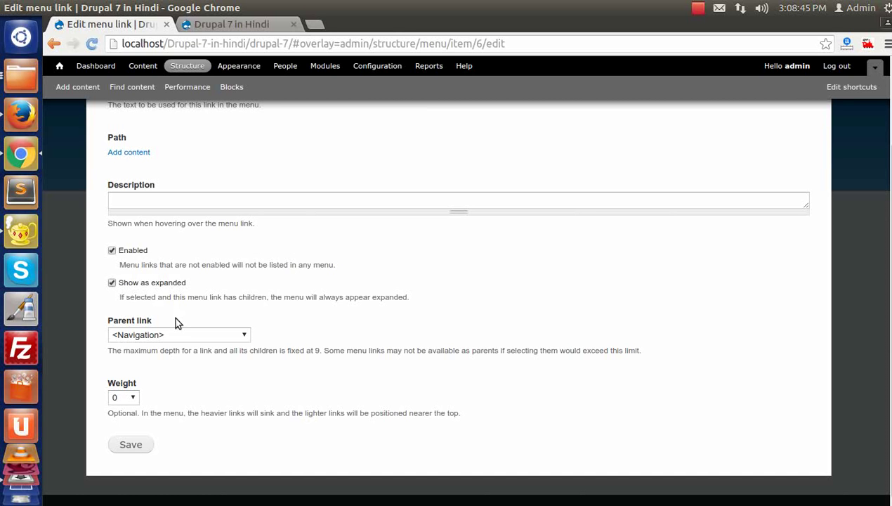
pyautogui.click(131, 443)
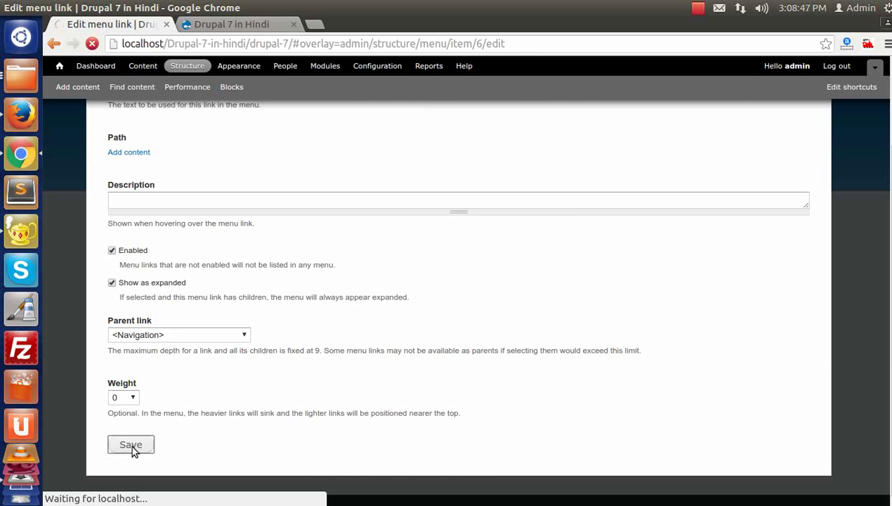
pyautogui.click(832, 145)
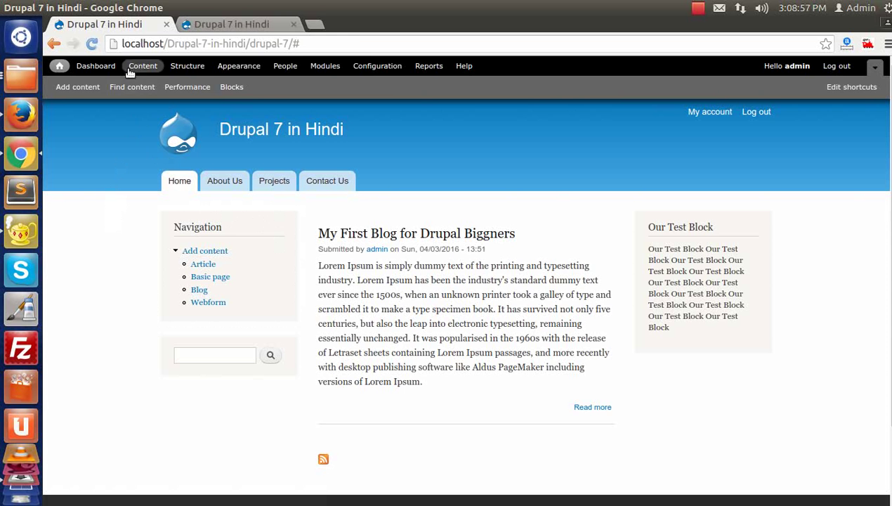
# Nest the Basic page and Blog links under Article in the Navigation menu, save the configuration, and return to the front page
pyautogui.click(179, 69)
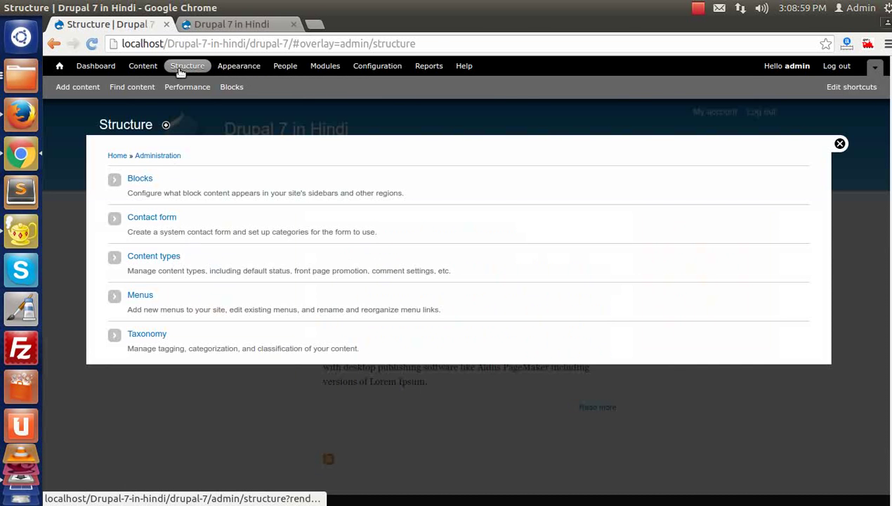
pyautogui.click(141, 295)
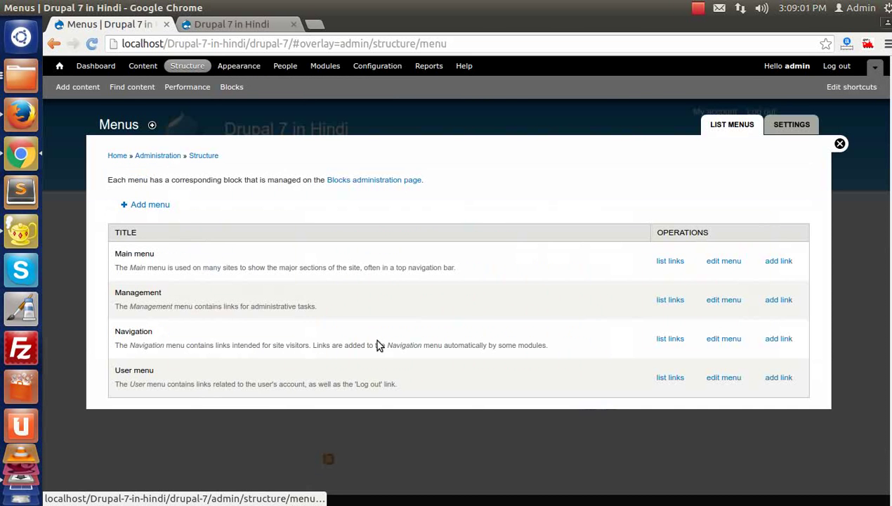
pyautogui.click(664, 339)
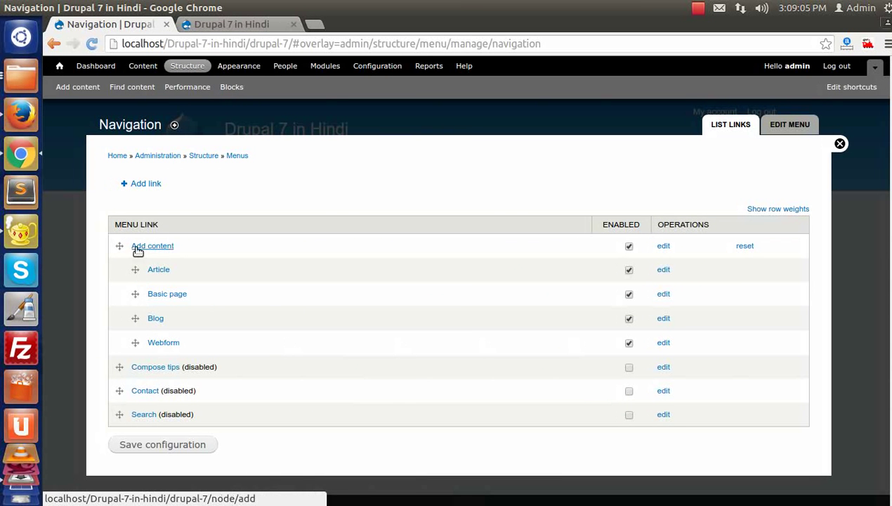
pyautogui.moveTo(138, 294); pyautogui.dragTo(169, 293)
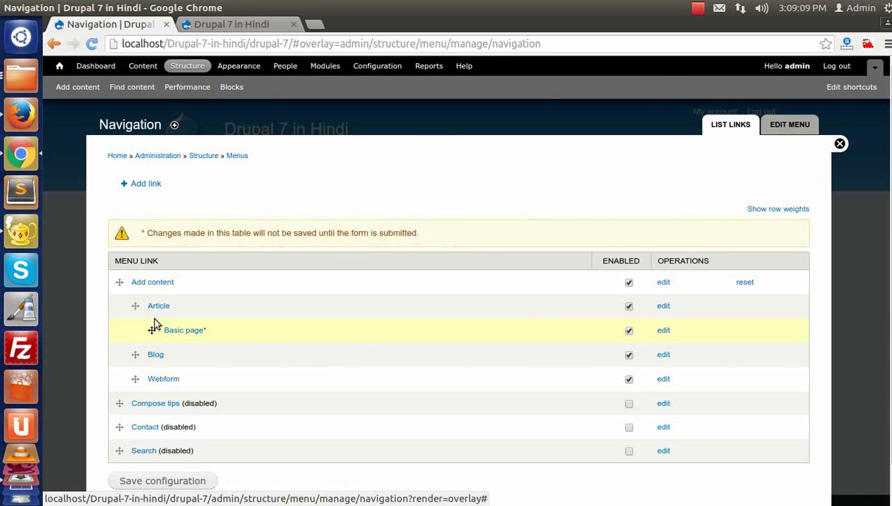
pyautogui.scroll(-1, 153, 332)
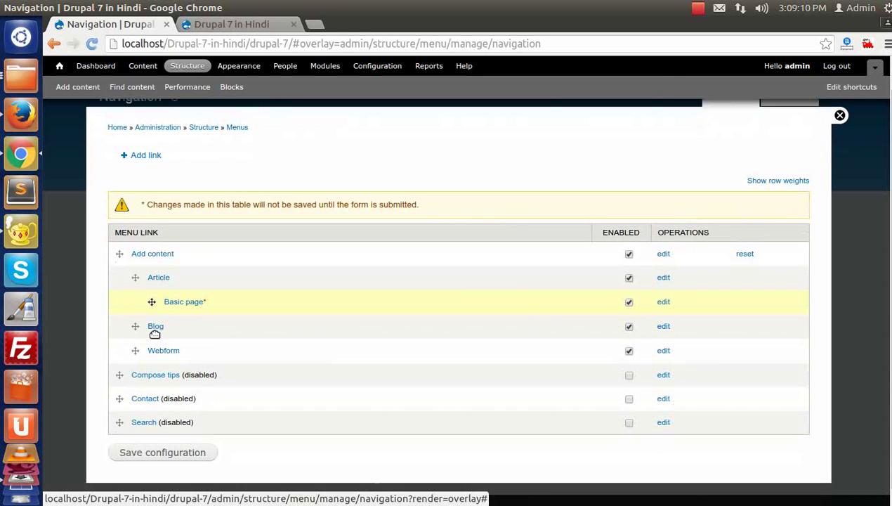
pyautogui.moveTo(133, 320); pyautogui.dragTo(155, 320)
pyautogui.click(147, 449)
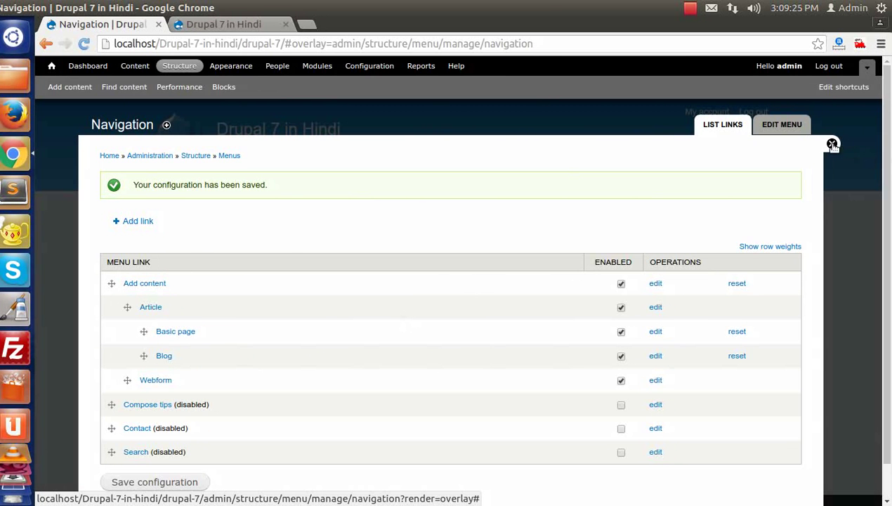
pyautogui.click(833, 144)
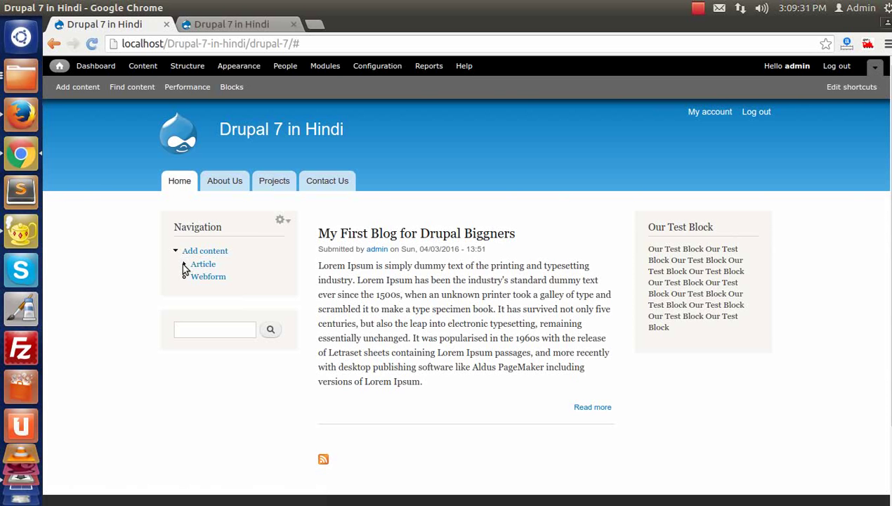
# From the Navigation block's link list, set the Article link to show as expanded, save it, and return to the front page
pyautogui.click(282, 222)
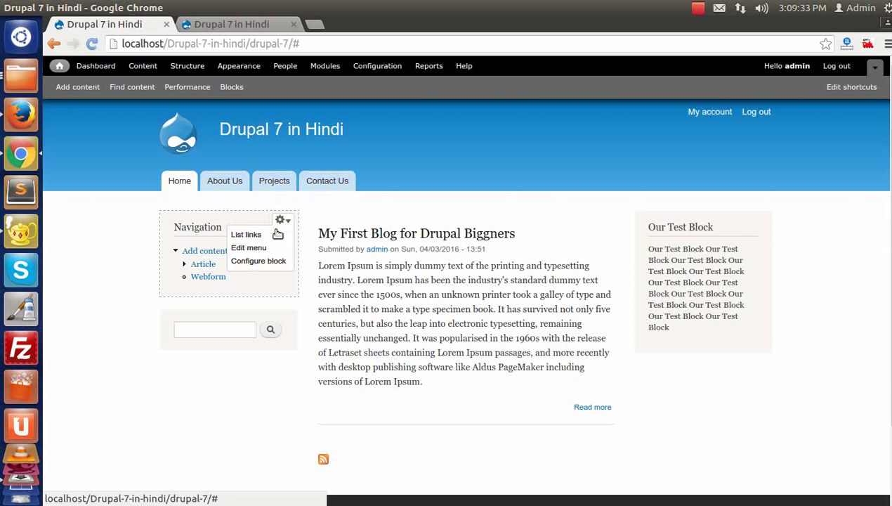
pyautogui.click(242, 234)
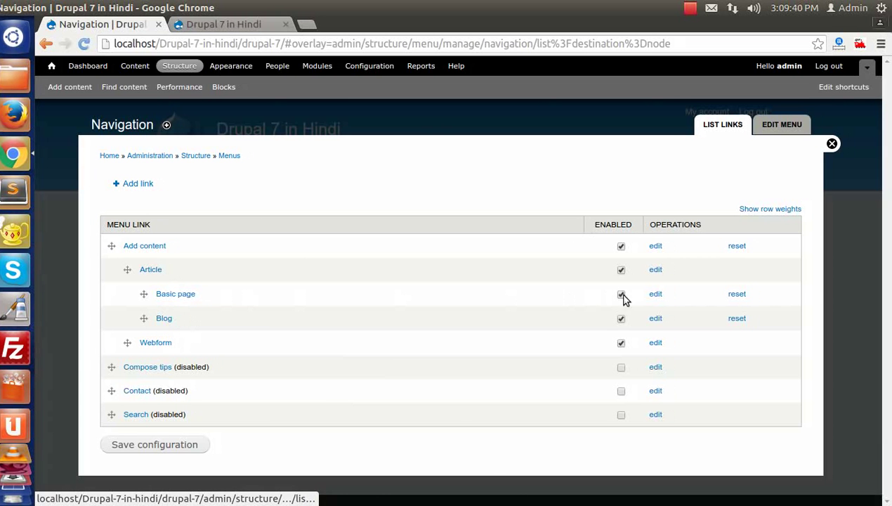
pyautogui.click(657, 273)
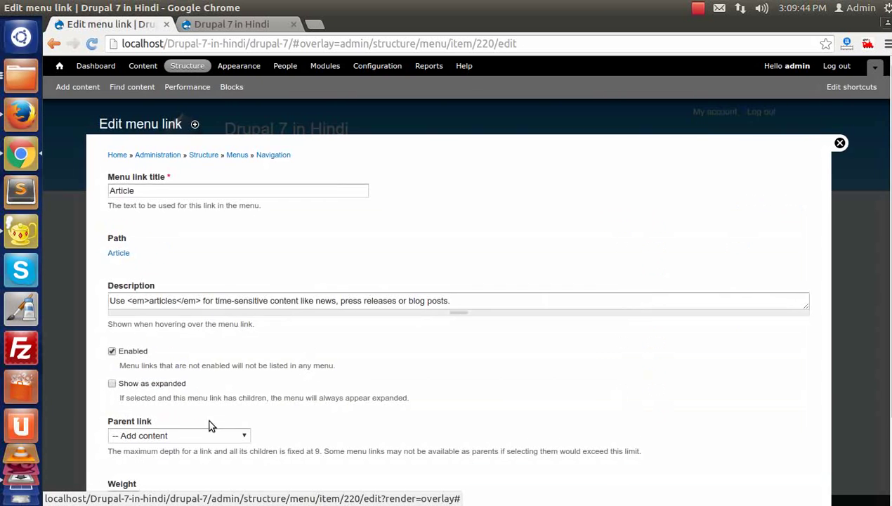
pyautogui.scroll(-3, 168, 394)
pyautogui.click(123, 285)
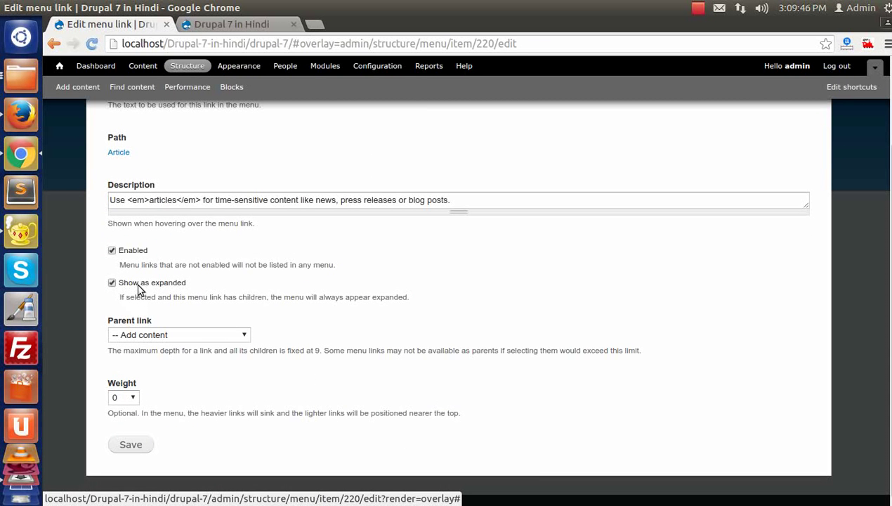
pyautogui.click(130, 446)
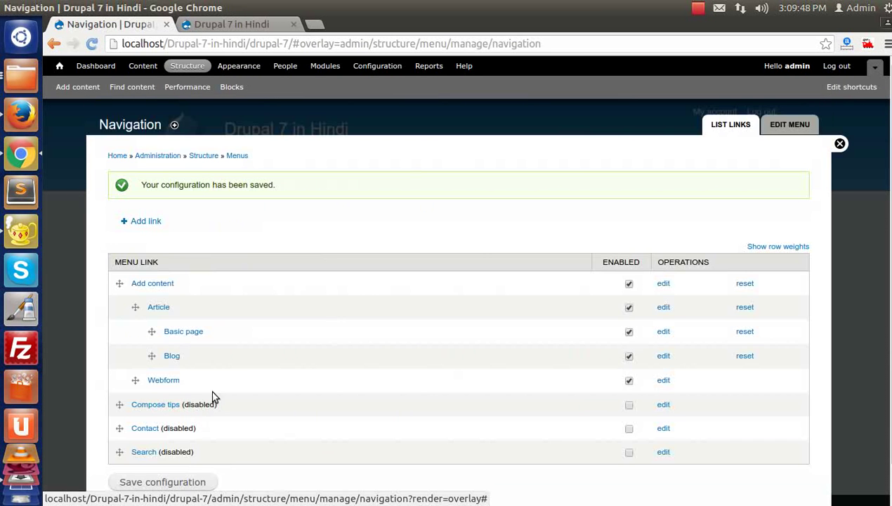
pyautogui.click(831, 144)
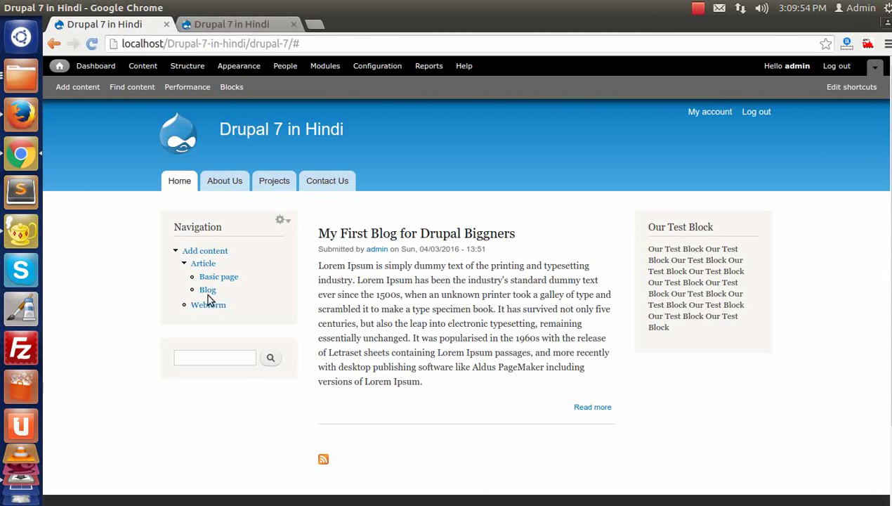
# Examine the User menu's links and their login restriction, and return to the front page to look it over
pyautogui.click(187, 66)
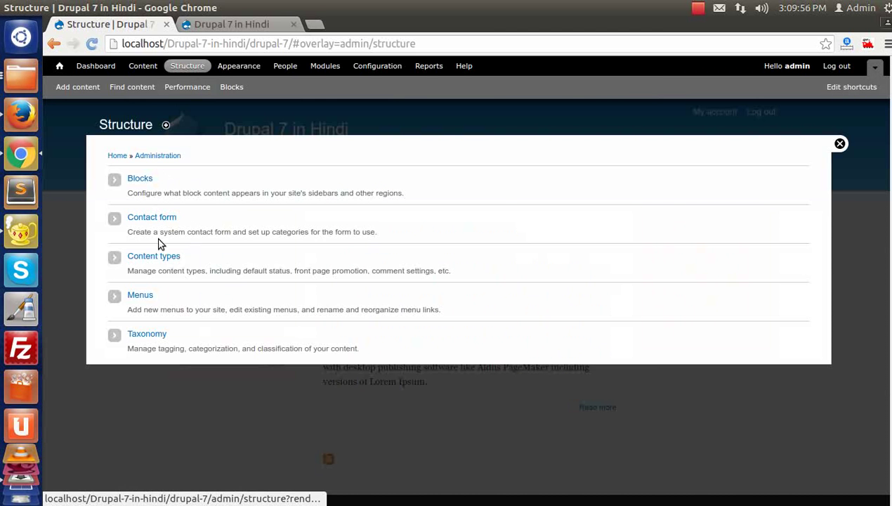
pyautogui.click(143, 295)
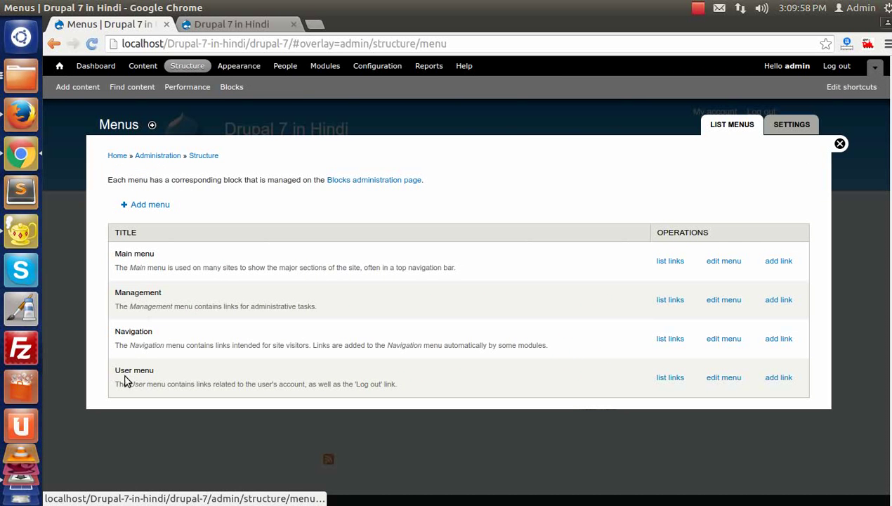
pyautogui.click(665, 379)
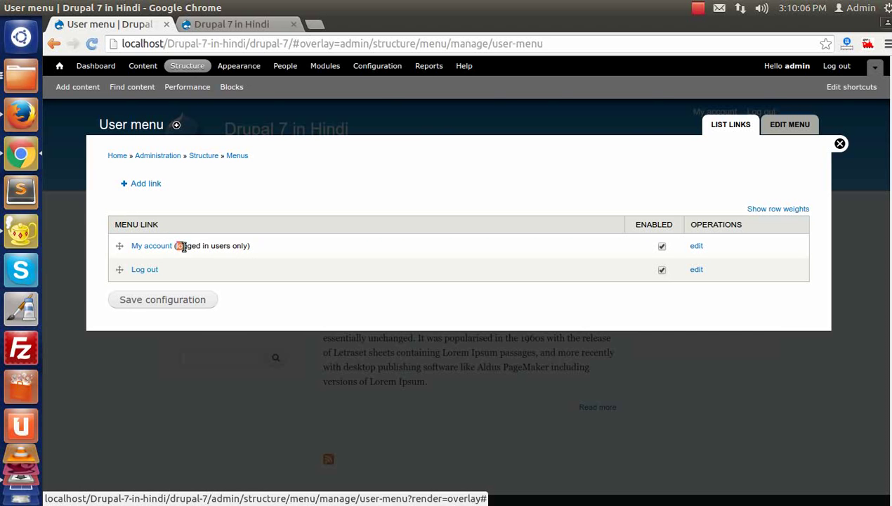
pyautogui.moveTo(175, 247); pyautogui.dragTo(234, 250)
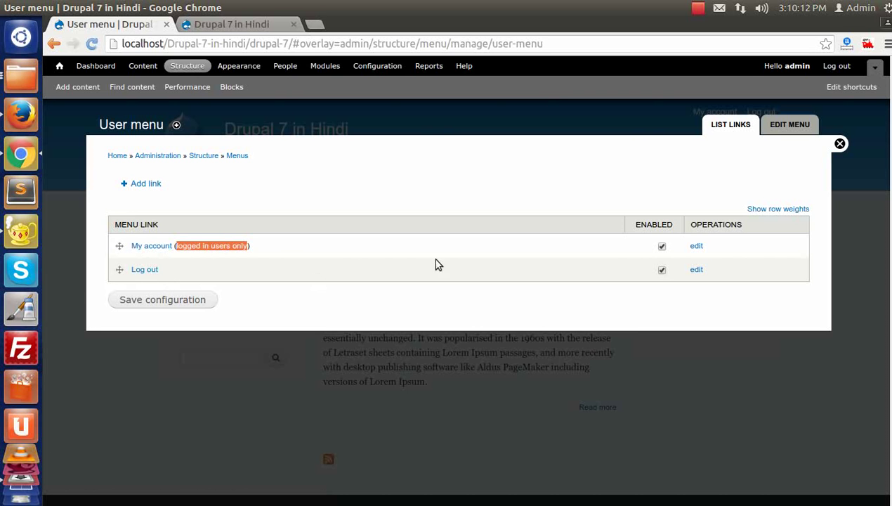
pyautogui.click(831, 145)
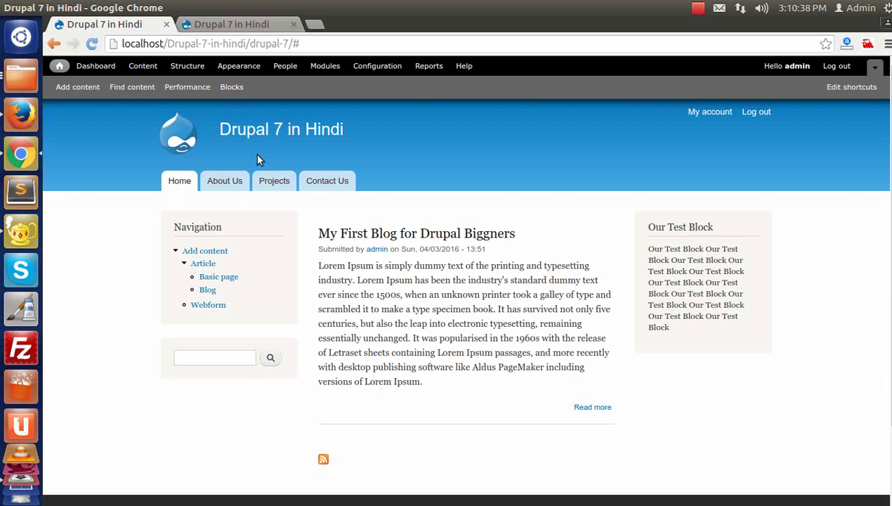
pyautogui.scroll(-3, 369, 285)
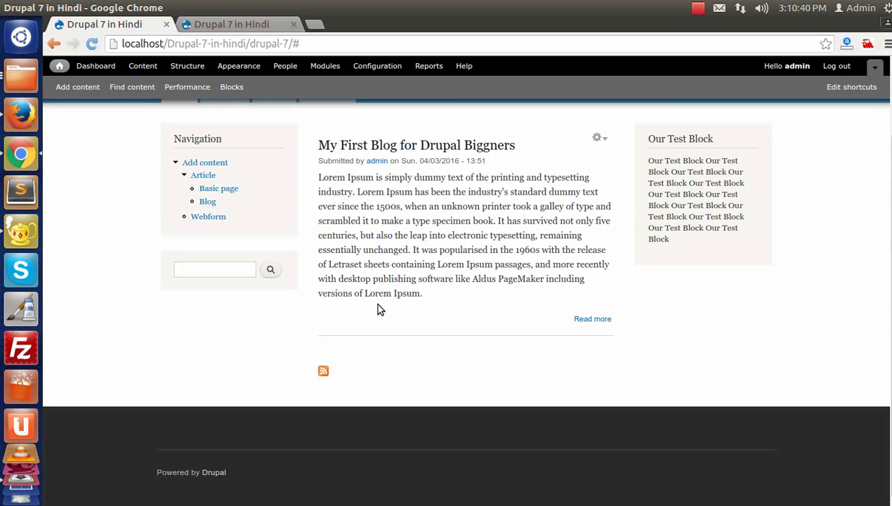
pyautogui.scroll(3, 378, 309)
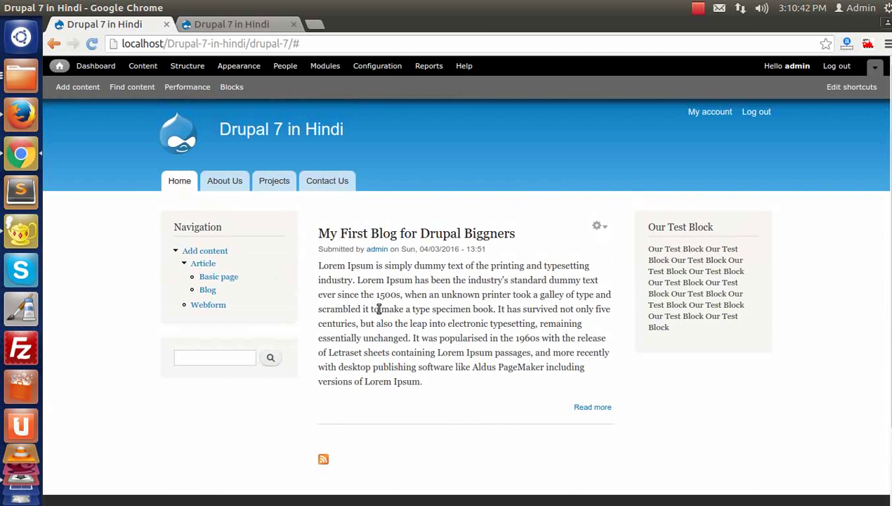